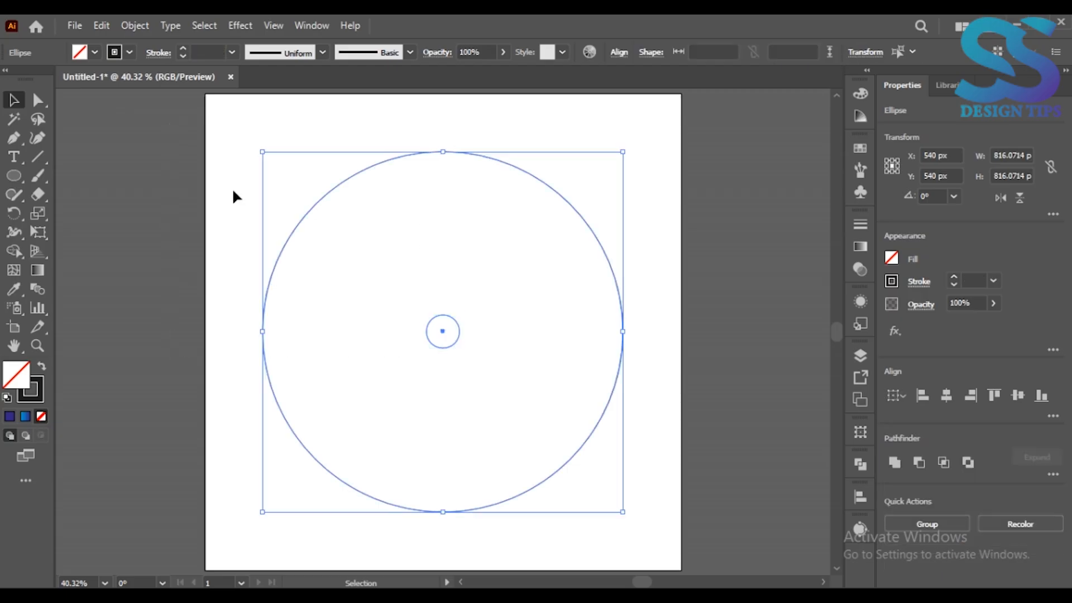
Set the blend spacing to 18 specified steps and blend the large circle with the small central circle
{"action": "left_click", "coordinate": [136, 25]}
{"action": "mouse_move", "coordinate": [361, 466]}
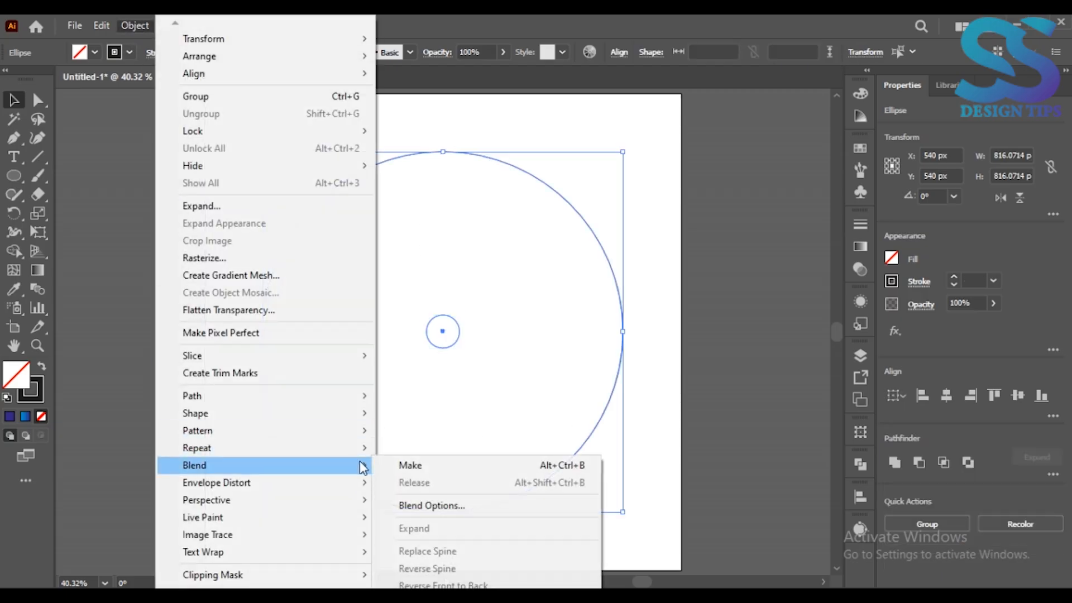
{"action": "left_click", "coordinate": [410, 507]}
{"action": "left_click", "coordinate": [236, 376]}
{"action": "left_click", "coordinate": [232, 410]}
{"action": "left_click", "coordinate": [214, 451]}
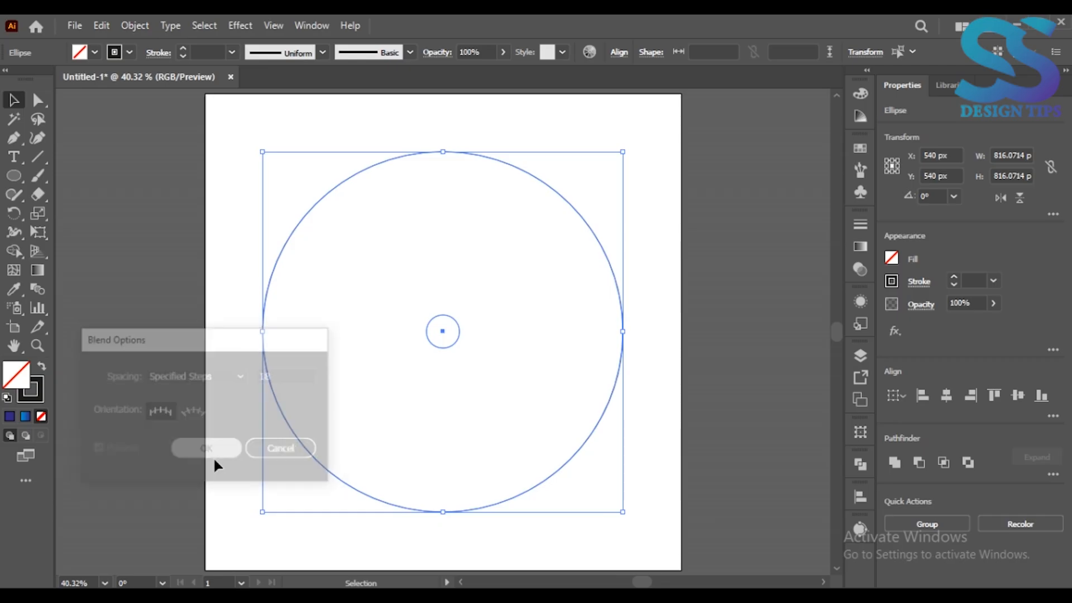
{"action": "left_click", "coordinate": [136, 25]}
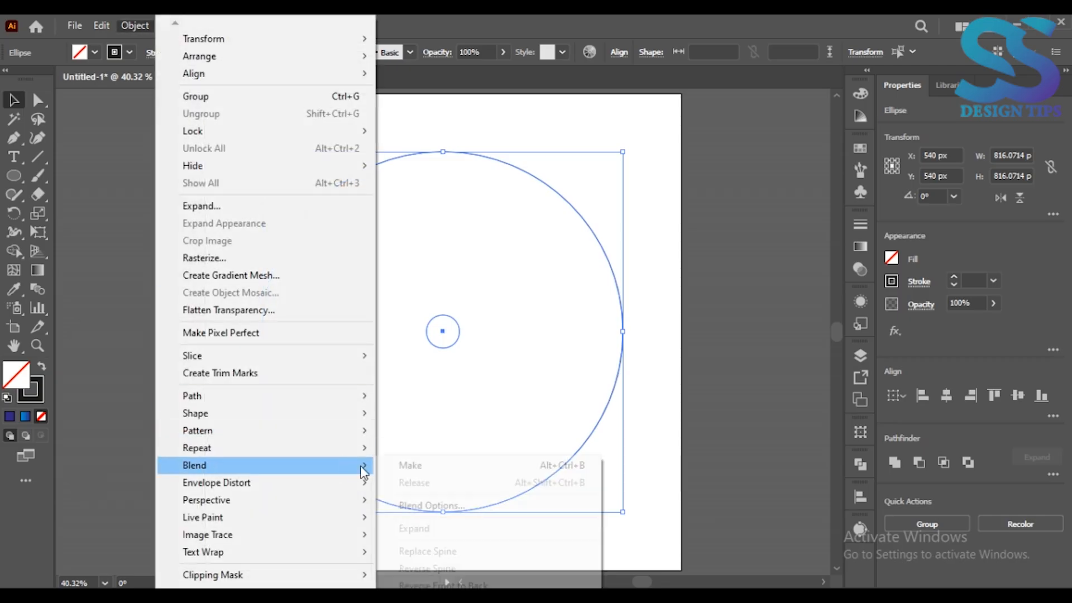
{"action": "left_click", "coordinate": [384, 465]}
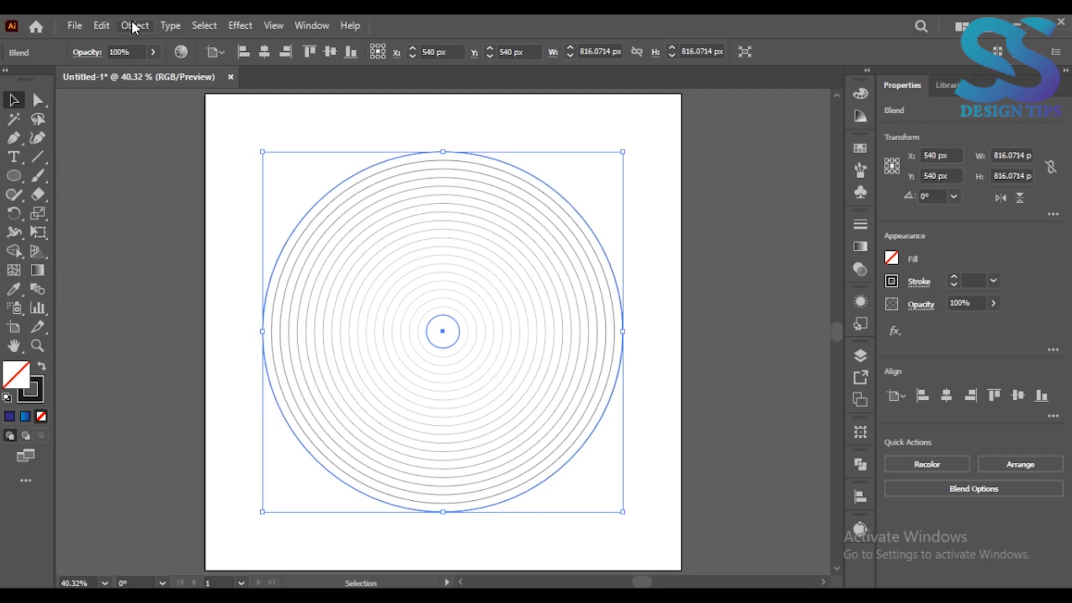
Expand the circle blend with object, fill and stroke included
{"action": "left_click", "coordinate": [133, 26]}
{"action": "left_click", "coordinate": [235, 201]}
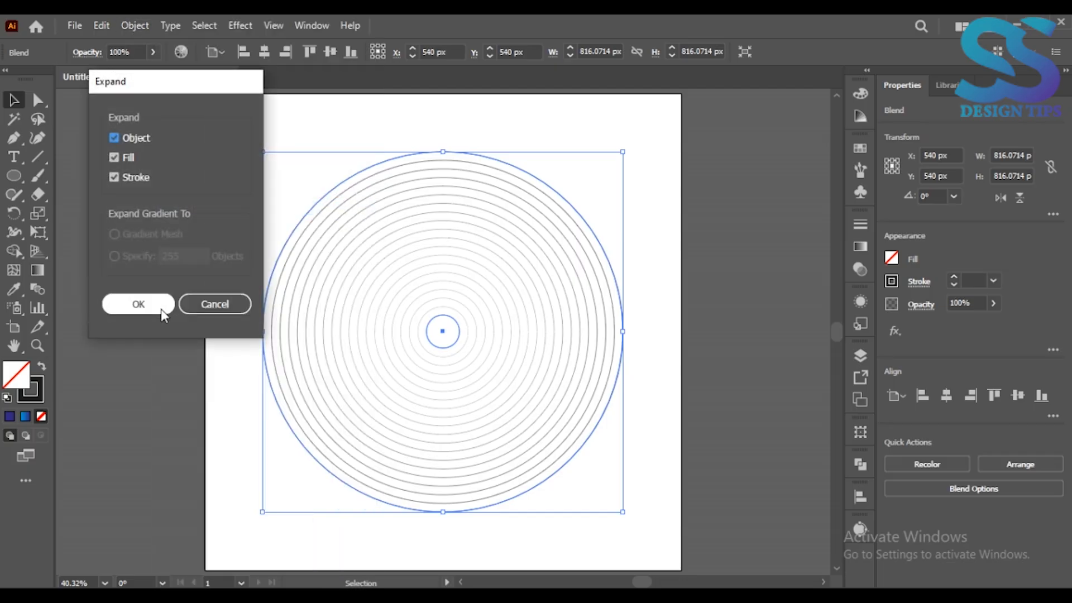
{"action": "left_click", "coordinate": [161, 309]}
Scale the ring group to about 484.5 px across and place a partly overlapping copy beside it on the same horizontal line
{"action": "left_click_drag", "start_coordinate": [625, 330], "coordinate": [739, 328]}
{"action": "key", "text": "ctrl+1"}
{"action": "key", "text": "ctrl+minus"}
{"action": "left_click", "coordinate": [319, 179]}
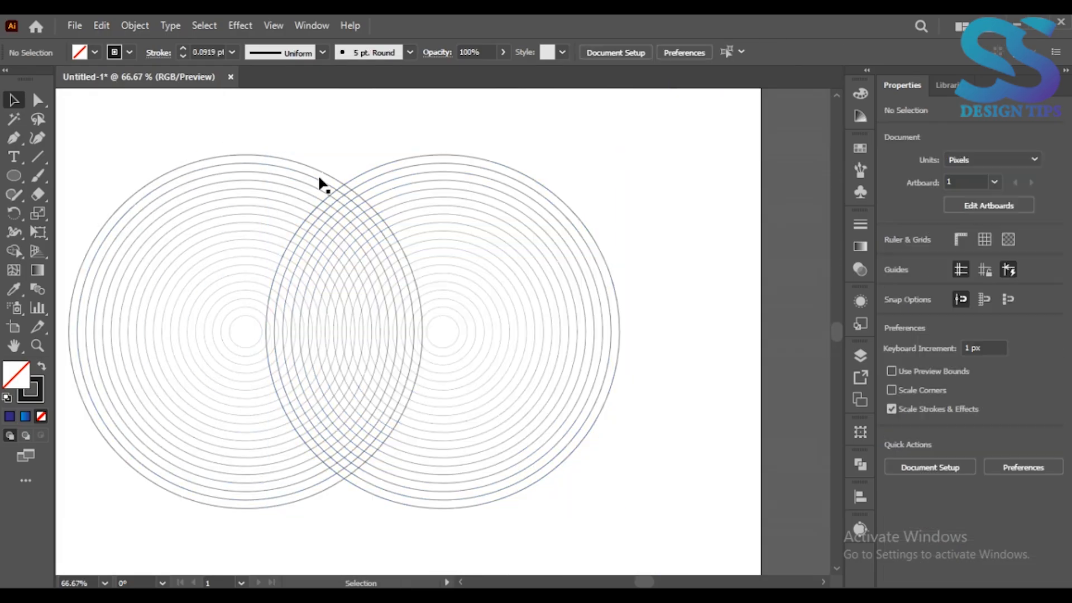
Copy a ring group below the pair and centre it exactly on the lower intersection of their two outermost circles
{"action": "left_click", "coordinate": [478, 292]}
{"action": "left_click_drag", "start_coordinate": [442, 330], "coordinate": [343, 474]}
{"action": "scroll", "coordinate": [344, 475], "scroll_direction": "up", "scroll_amount": 6}
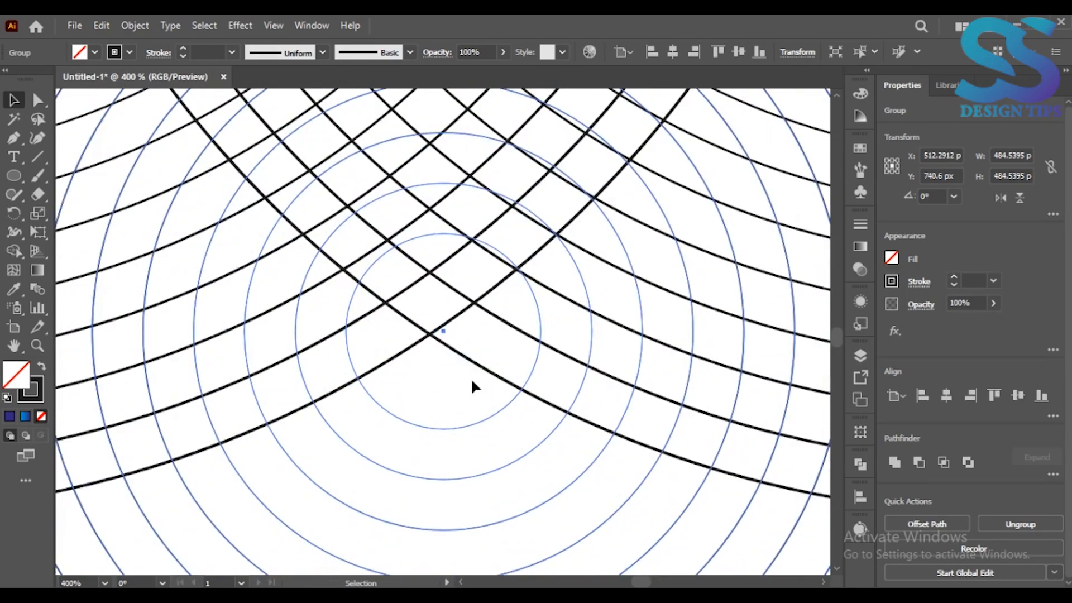
{"action": "left_click_drag", "start_coordinate": [445, 326], "coordinate": [430, 341]}
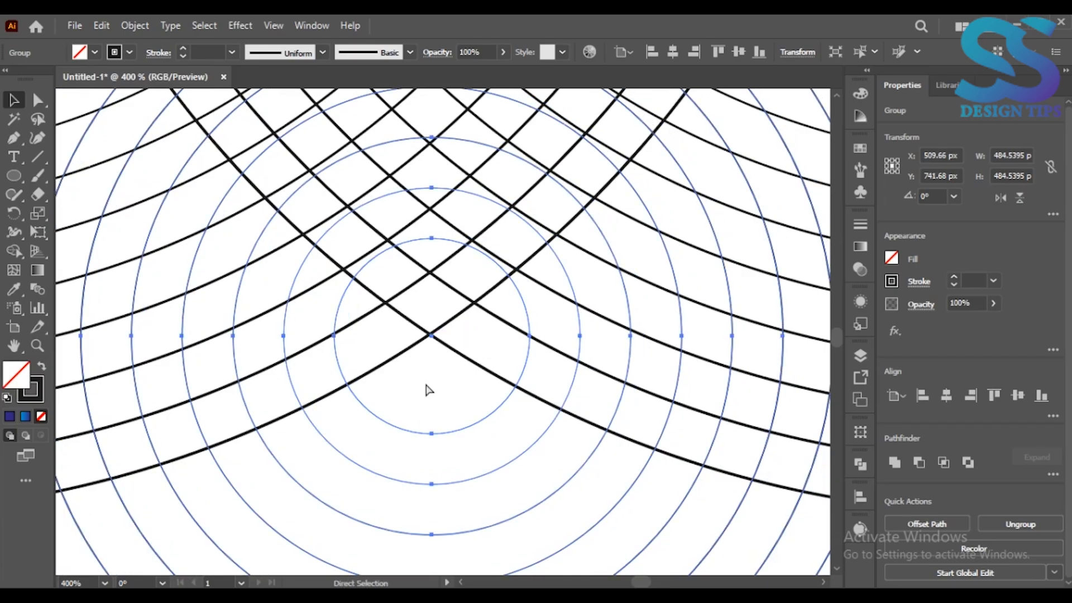
{"action": "key", "text": "ctrl+0"}
Select all three ring groups for the Shape Builder tool and swap the colours to a black fill with no stroke
{"action": "left_click", "coordinate": [305, 317]}
{"action": "left_click_drag", "start_coordinate": [300, 150], "coordinate": [491, 323]}
{"action": "key", "text": "ctrl+equal"}
{"action": "key", "text": "ctrl+equal"}
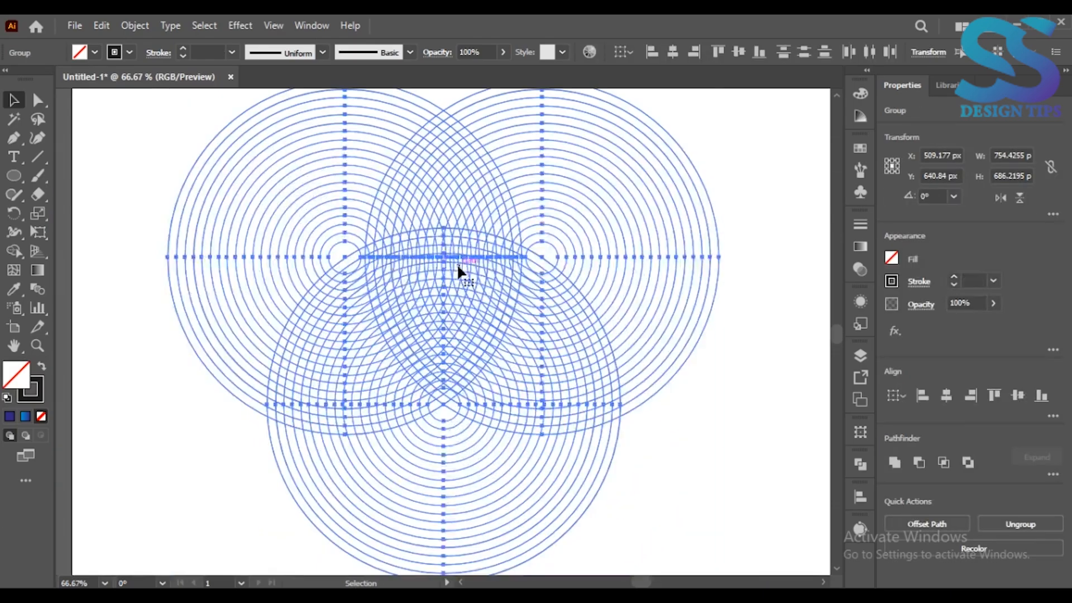
{"action": "left_click", "coordinate": [38, 346]}
{"action": "left_click", "coordinate": [353, 221]}
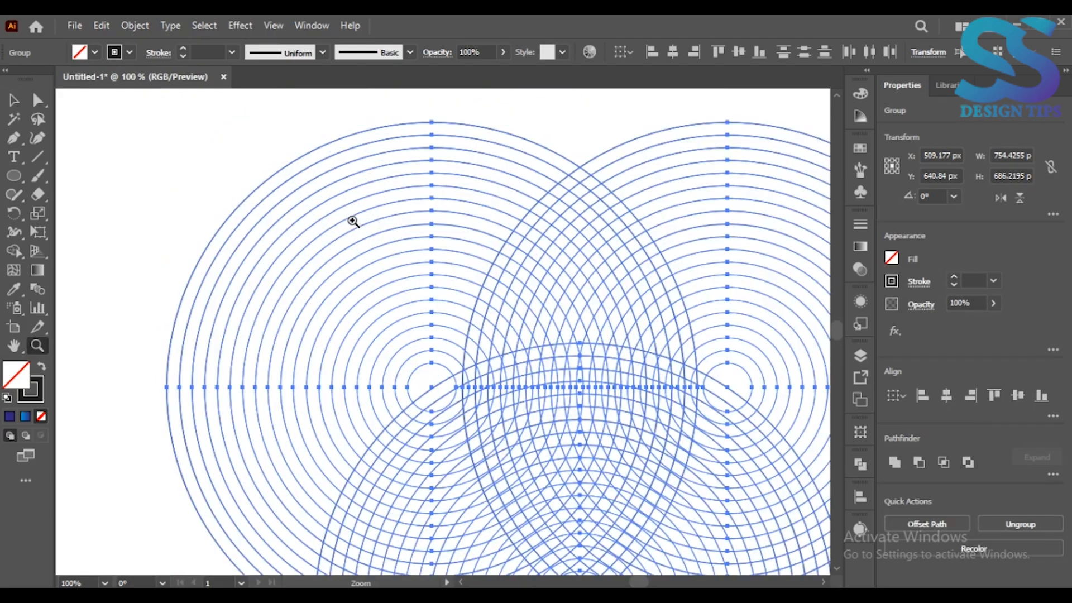
{"action": "left_click", "coordinate": [696, 239]}
{"action": "left_click", "coordinate": [13, 346]}
{"action": "left_click_drag", "start_coordinate": [452, 397], "coordinate": [596, 263]}
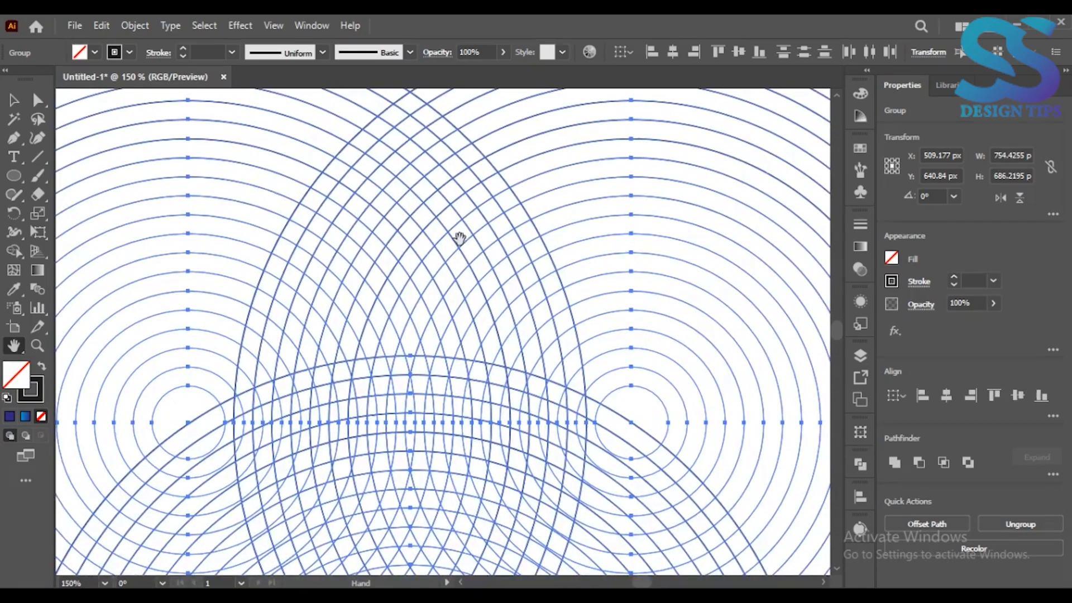
{"action": "left_click", "coordinate": [13, 99]}
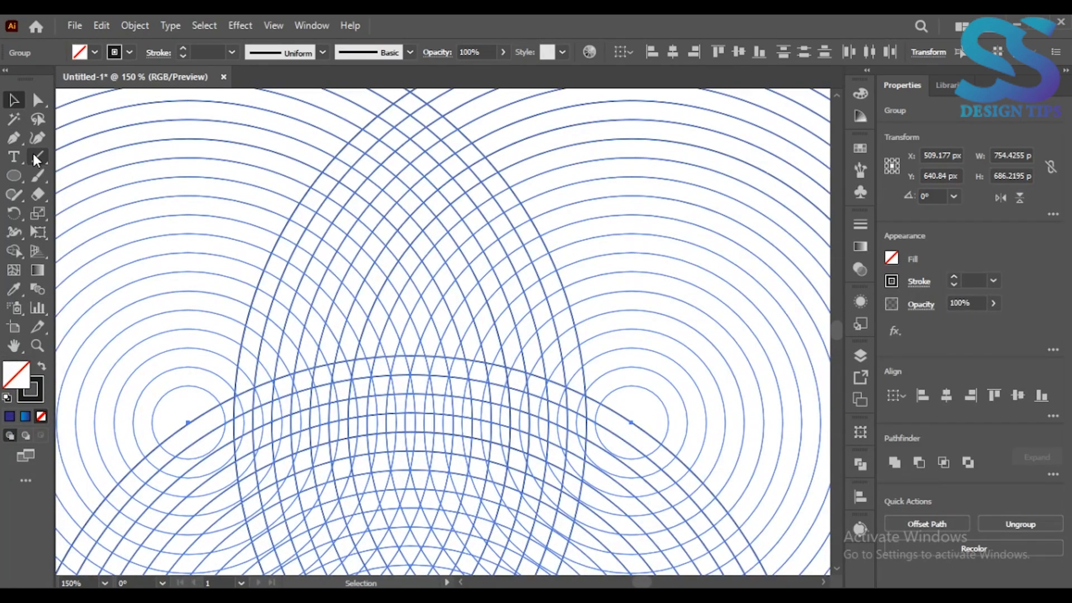
{"action": "left_click", "coordinate": [13, 251]}
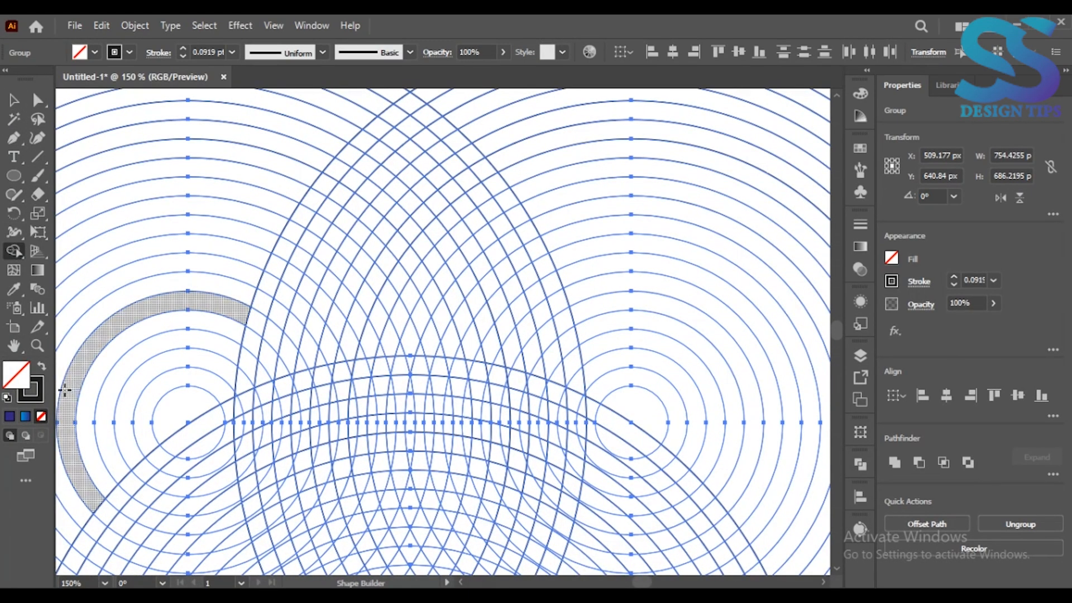
{"action": "left_click", "coordinate": [42, 367]}
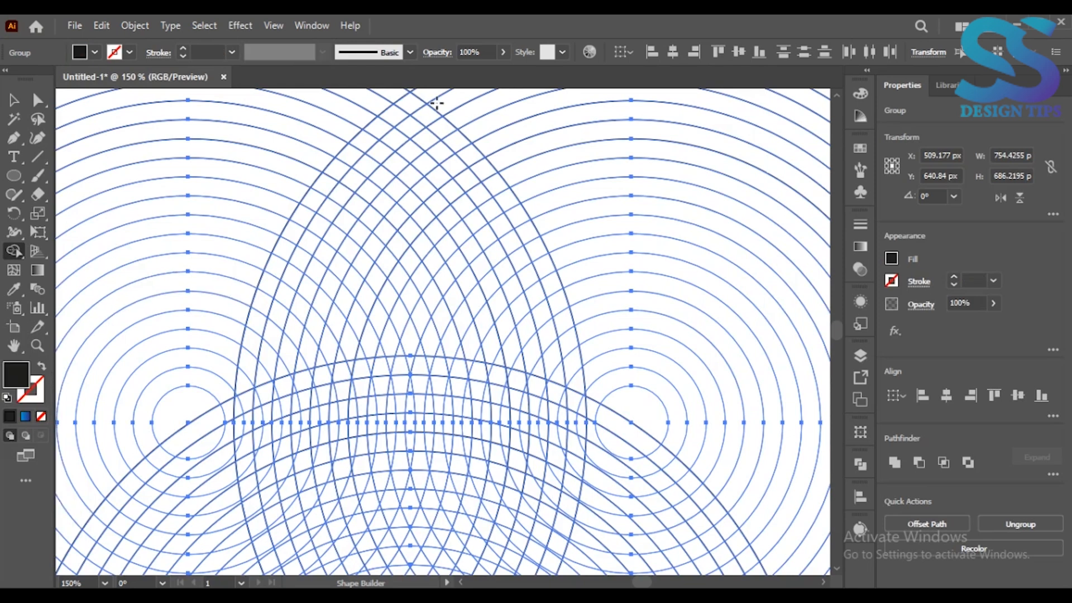
Merge grid cells within the lens-shaped overlap using Shape Builder to form bold curved S and H letters
{"action": "mouse_move", "coordinate": [441, 128]}
{"action": "left_mouse_down"}
{"action": "mouse_move", "coordinate": [410, 108]}
{"action": "mouse_move", "coordinate": [306, 210]}
{"action": "mouse_move", "coordinate": [285, 251]}
{"action": "mouse_move", "coordinate": [316, 269]}
{"action": "mouse_move", "coordinate": [275, 395]}
{"action": "mouse_move", "coordinate": [283, 414]}
{"action": "mouse_move", "coordinate": [244, 431]}
{"action": "mouse_move", "coordinate": [241, 385]}
{"action": "mouse_move", "coordinate": [266, 291]}
{"action": "left_mouse_up"}
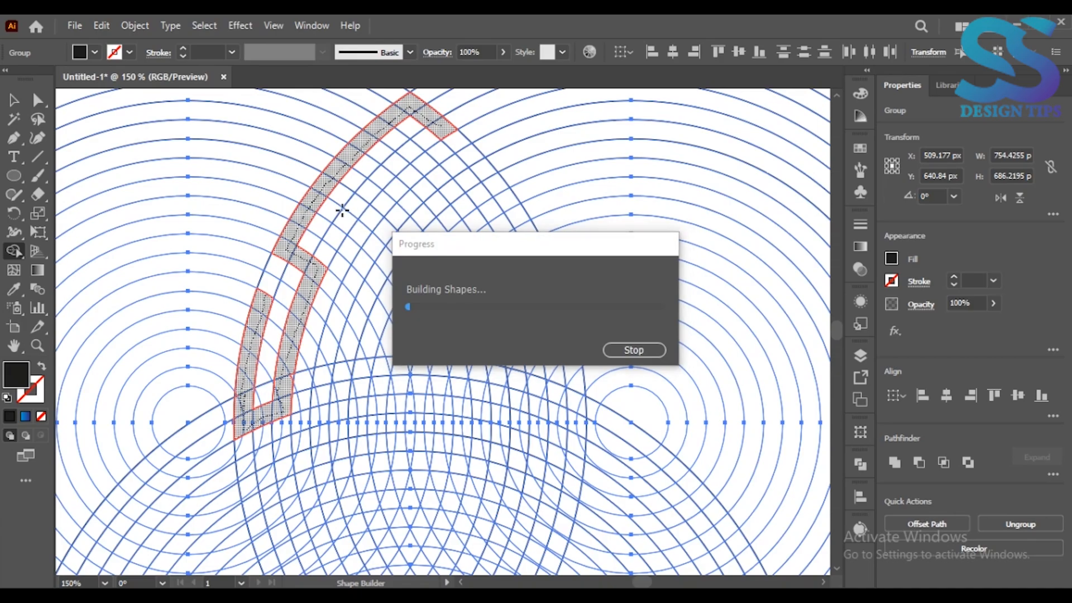
{"action": "left_click_drag", "start_coordinate": [340, 222], "coordinate": [434, 134]}
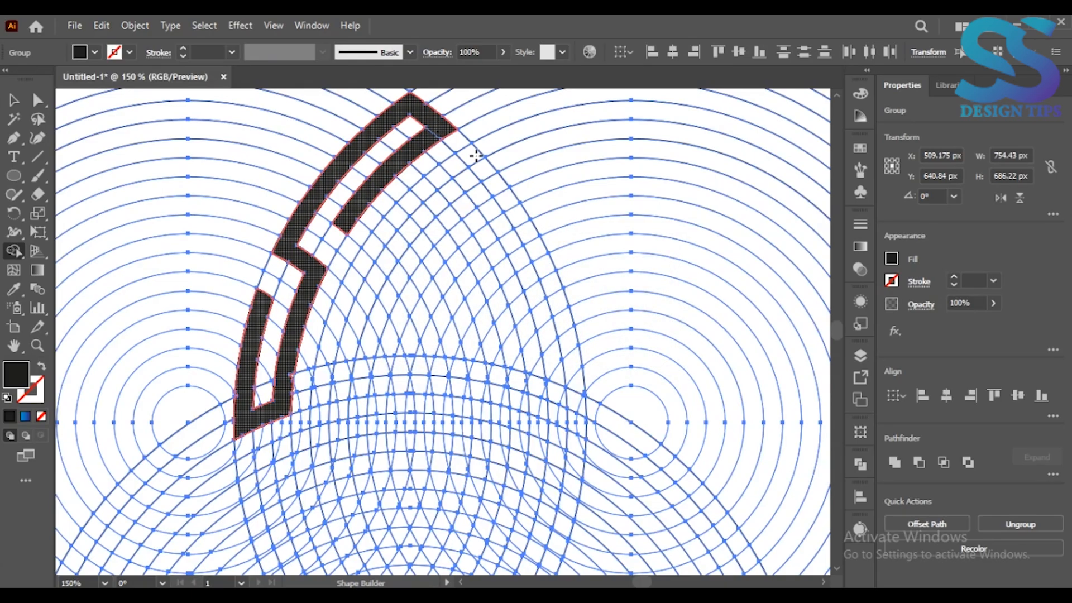
{"action": "mouse_move", "coordinate": [476, 157]}
{"action": "left_mouse_down"}
{"action": "mouse_move", "coordinate": [399, 201]}
{"action": "mouse_move", "coordinate": [367, 251]}
{"action": "mouse_move", "coordinate": [317, 397]}
{"action": "left_mouse_up"}
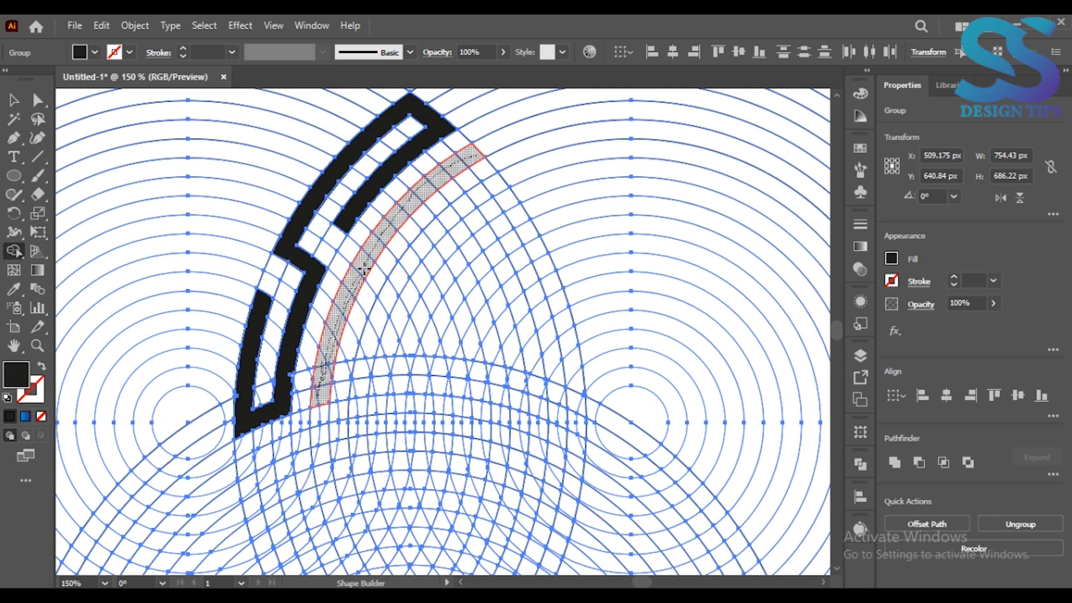
{"action": "mouse_move", "coordinate": [366, 265]}
{"action": "left_mouse_down"}
{"action": "mouse_move", "coordinate": [391, 301]}
{"action": "mouse_move", "coordinate": [426, 238]}
{"action": "mouse_move", "coordinate": [485, 196]}
{"action": "left_mouse_up"}
{"action": "left_click_drag", "start_coordinate": [412, 261], "coordinate": [351, 388]}
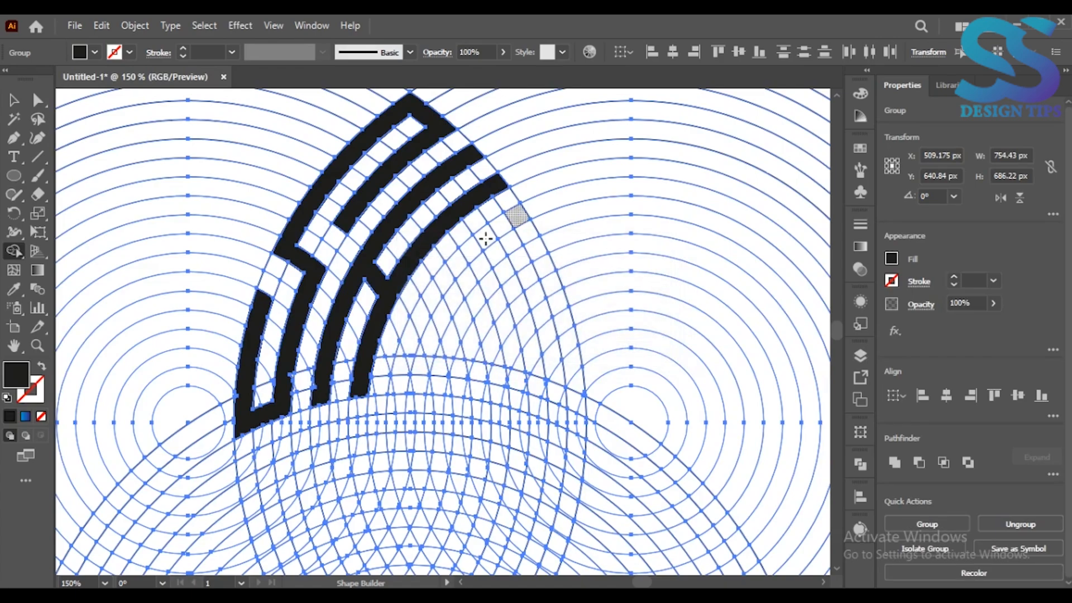
Merge cells to the right of the H into a hooked stem with a square dot and an E-shaped letter
{"action": "mouse_move", "coordinate": [485, 237]}
{"action": "left_mouse_down"}
{"action": "mouse_move", "coordinate": [410, 342]}
{"action": "mouse_move", "coordinate": [394, 390]}
{"action": "mouse_move", "coordinate": [408, 387]}
{"action": "mouse_move", "coordinate": [406, 355]}
{"action": "mouse_move", "coordinate": [405, 379]}
{"action": "mouse_move", "coordinate": [430, 385]}
{"action": "mouse_move", "coordinate": [444, 354]}
{"action": "left_mouse_up"}
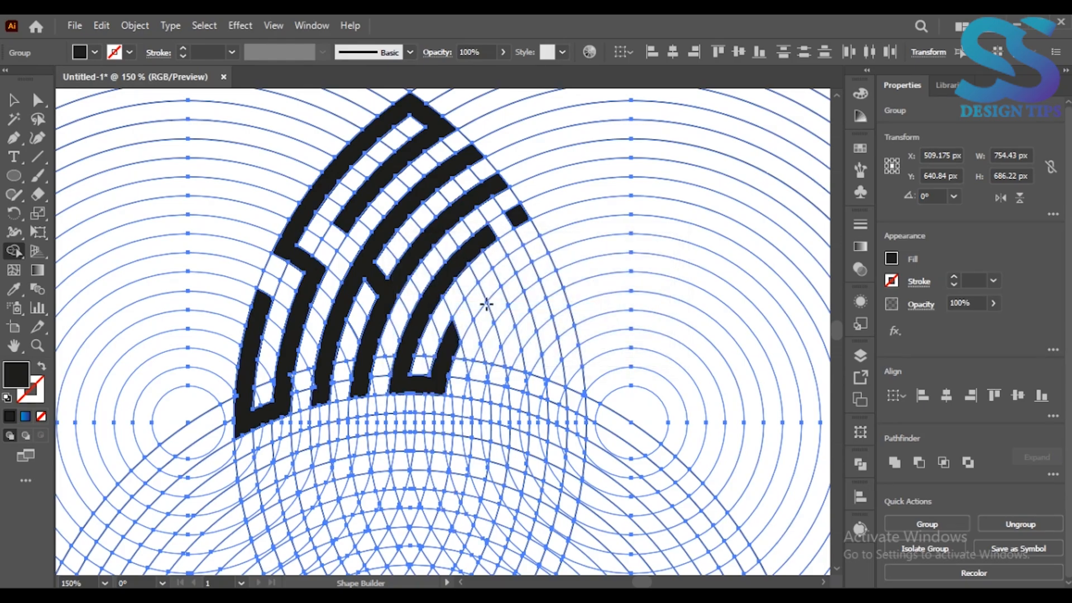
{"action": "left_click_drag", "start_coordinate": [540, 267], "coordinate": [549, 286]}
{"action": "mouse_move", "coordinate": [534, 249]}
{"action": "left_mouse_down"}
{"action": "mouse_move", "coordinate": [503, 270]}
{"action": "mouse_move", "coordinate": [519, 316]}
{"action": "left_mouse_up"}
{"action": "mouse_move", "coordinate": [505, 277]}
{"action": "left_mouse_down"}
{"action": "mouse_move", "coordinate": [473, 299]}
{"action": "mouse_move", "coordinate": [494, 336]}
{"action": "mouse_move", "coordinate": [473, 380]}
{"action": "mouse_move", "coordinate": [489, 372]}
{"action": "mouse_move", "coordinate": [469, 390]}
{"action": "left_mouse_up"}
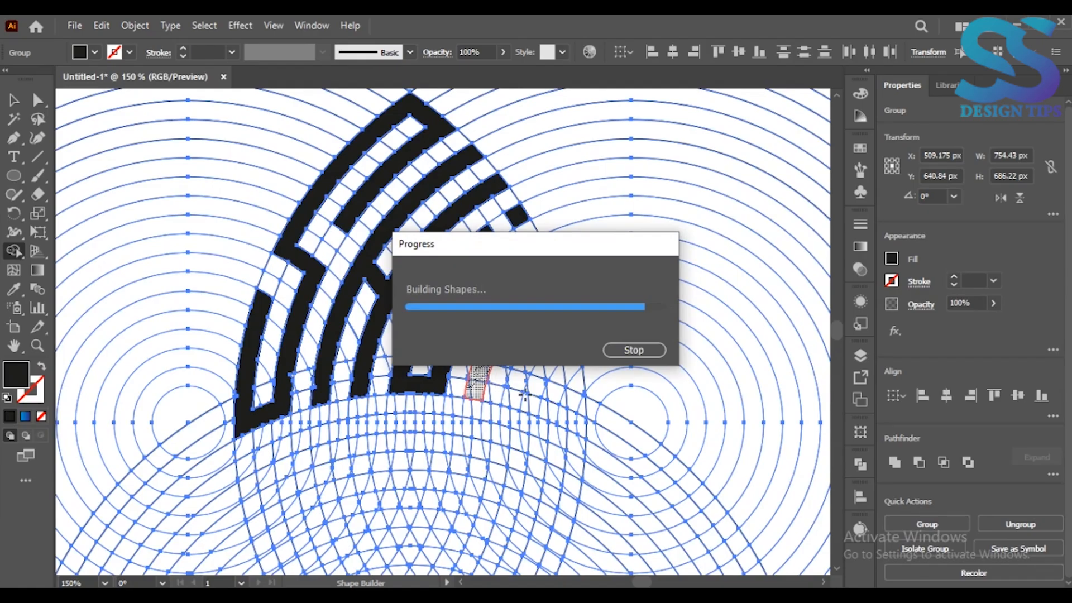
Merge cells in the lower-right corner of the lens into a closed D-shaped letter
{"action": "mouse_move", "coordinate": [565, 314]}
{"action": "left_mouse_down"}
{"action": "mouse_move", "coordinate": [507, 403]}
{"action": "mouse_move", "coordinate": [514, 395]}
{"action": "left_mouse_up"}
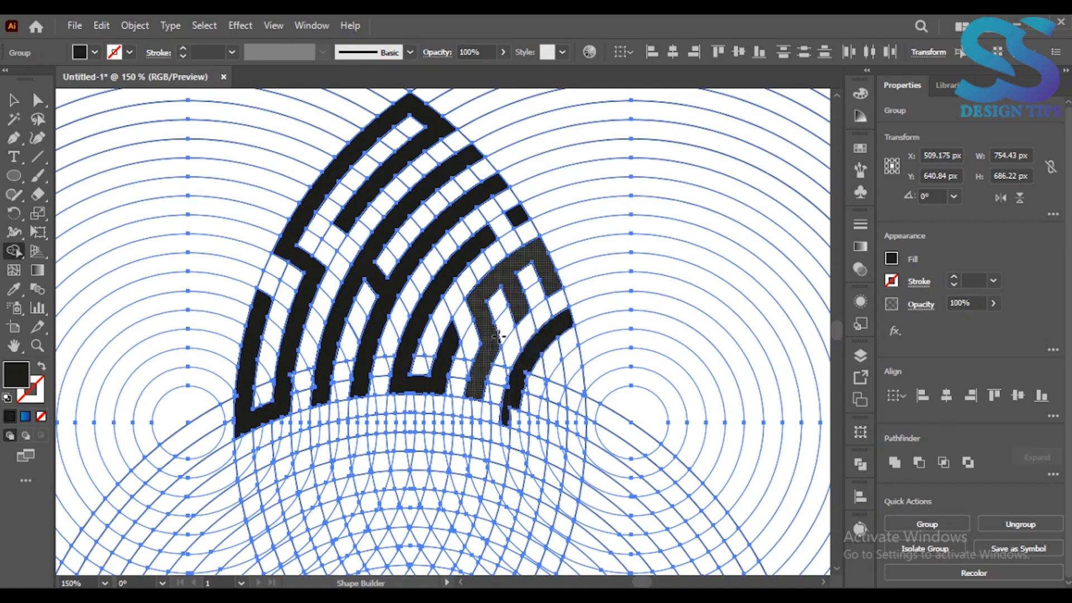
{"action": "left_click", "coordinate": [565, 324], "text": "alt"}
{"action": "mouse_move", "coordinate": [564, 317]}
{"action": "left_mouse_down"}
{"action": "mouse_move", "coordinate": [505, 404]}
{"action": "mouse_move", "coordinate": [581, 424]}
{"action": "mouse_move", "coordinate": [565, 324]}
{"action": "left_mouse_up"}
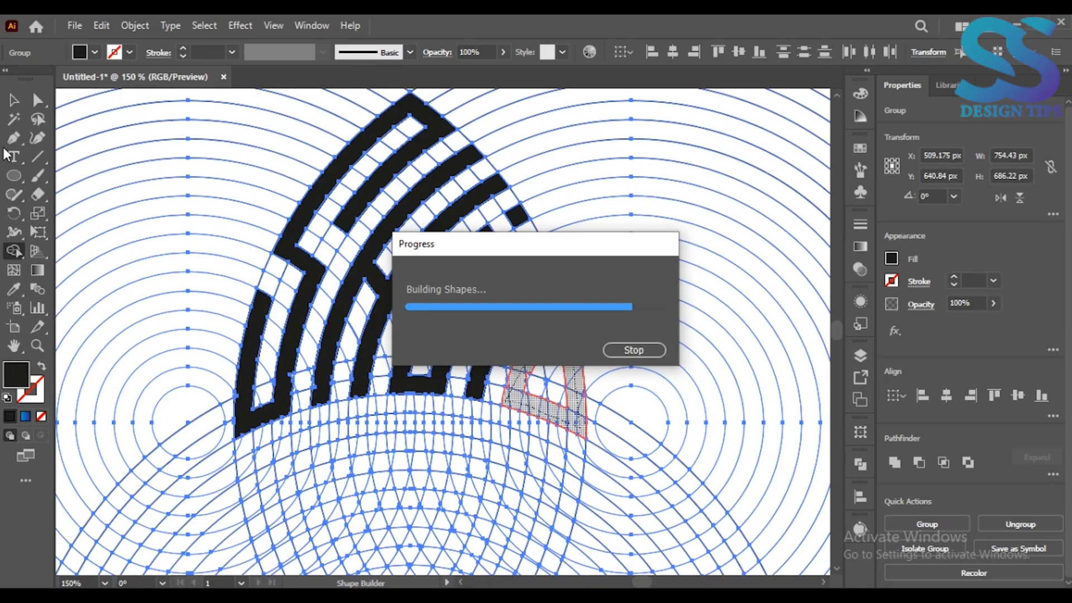
Select the leftover unfilled circle segments with the Magic Wand and delete them, leaving only the black lettering
{"action": "key", "text": "ctrl+shift+a"}
{"action": "left_click", "coordinate": [14, 119]}
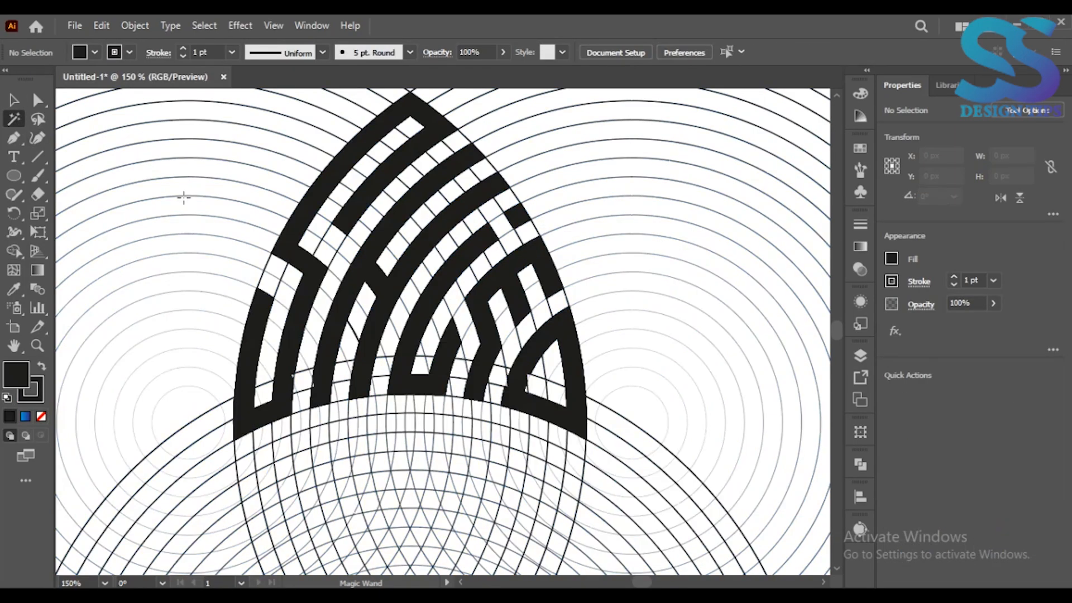
{"action": "left_click", "coordinate": [184, 197]}
{"action": "key", "text": "Delete"}
{"action": "key", "text": "ctrl+0"}
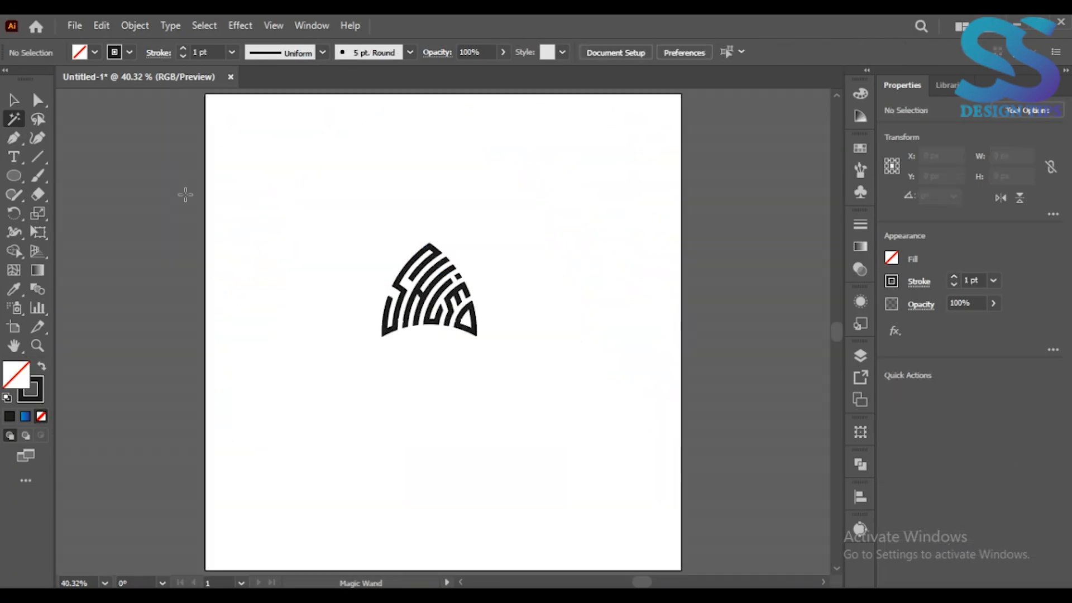
Enlarge the lettering to about 830 px wide by 820 px high and position it on the artboard
{"action": "key", "text": "v"}
{"action": "left_click_drag", "start_coordinate": [279, 184], "coordinate": [580, 431]}
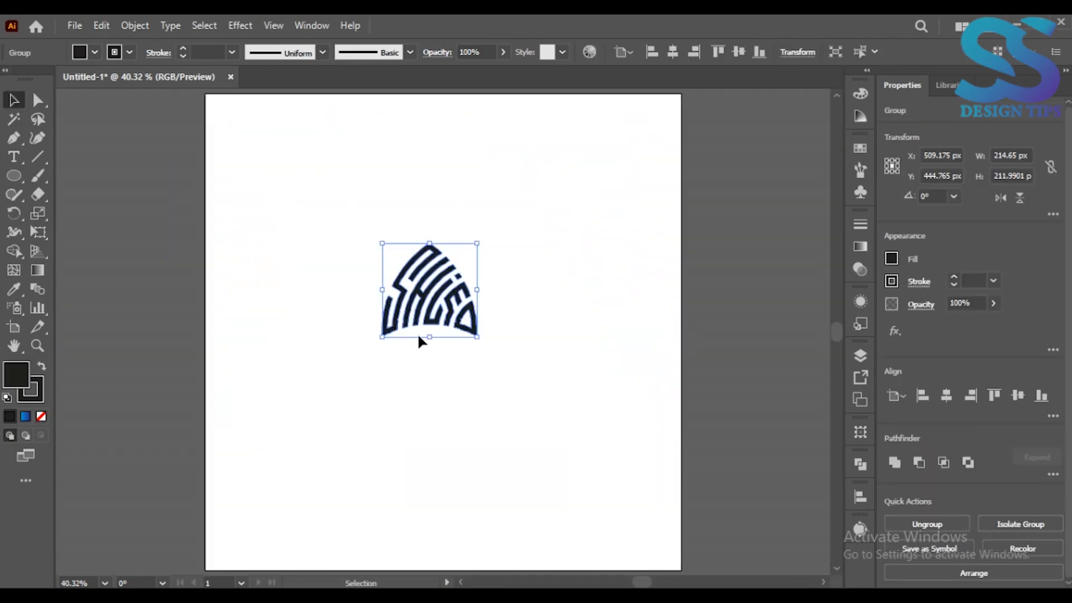
{"action": "left_click_drag", "start_coordinate": [432, 341], "coordinate": [444, 557]}
{"action": "left_click_drag", "start_coordinate": [447, 448], "coordinate": [437, 343]}
{"action": "left_click_drag", "start_coordinate": [429, 456], "coordinate": [431, 505]}
Thicken the lettering with a 19 pt stroke, and expand and unite its fill and stroke into solid shapes
{"action": "left_click_drag", "start_coordinate": [183, 48], "coordinate": [183, 48]}
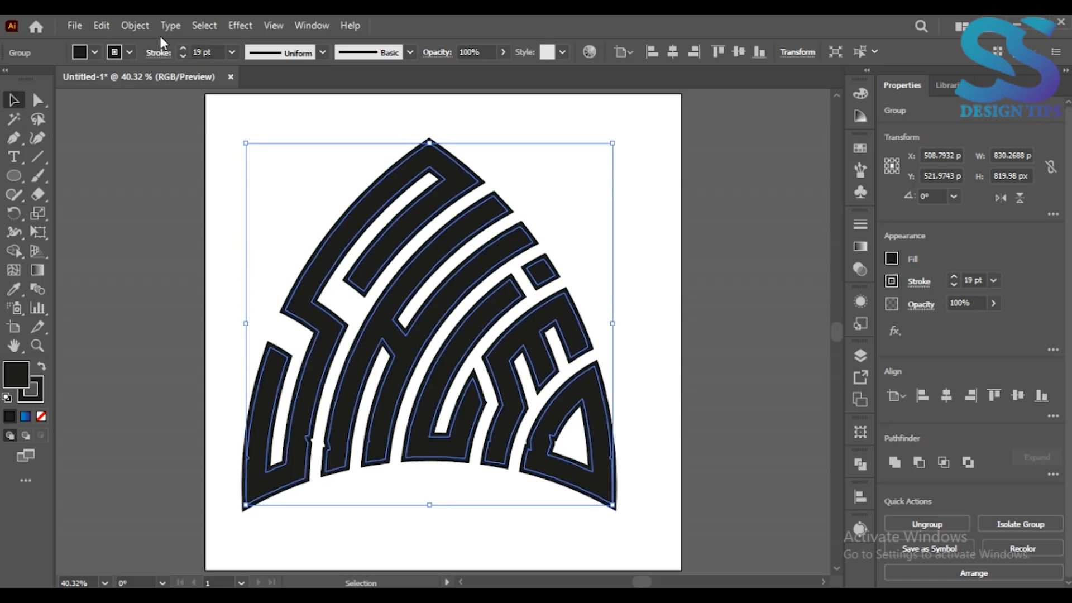
{"action": "left_click", "coordinate": [137, 26]}
{"action": "left_click", "coordinate": [212, 205]}
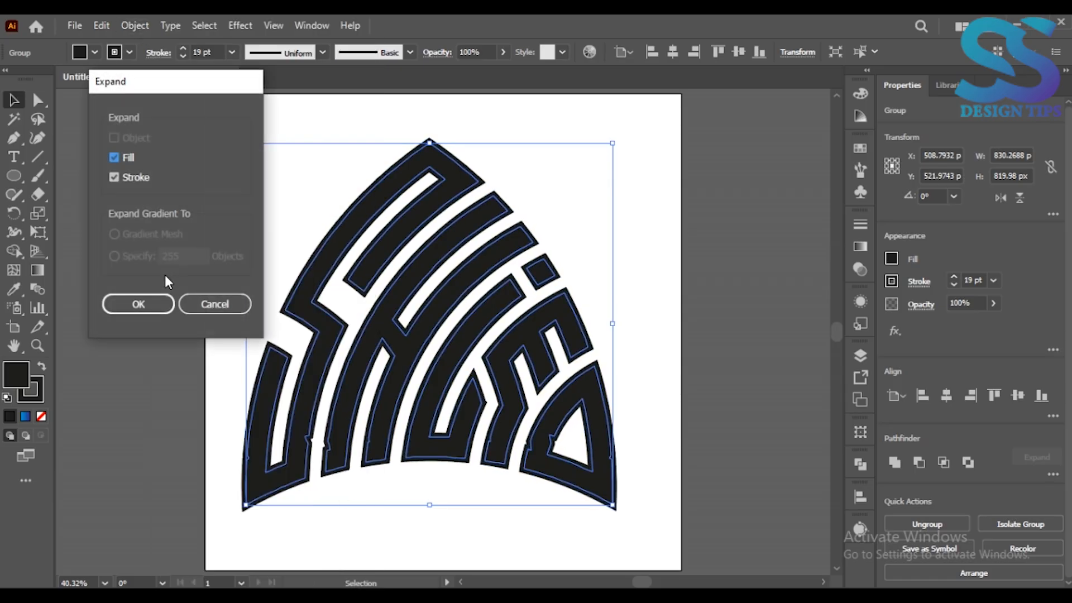
{"action": "left_click", "coordinate": [160, 303]}
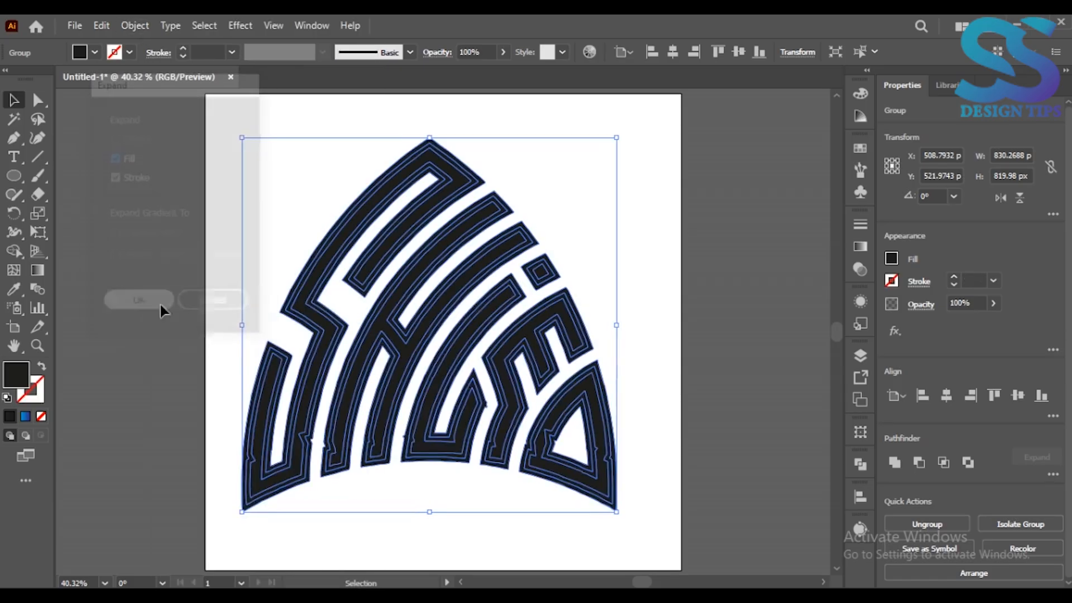
{"action": "left_click", "coordinate": [894, 462]}
Delete the stray anchor points that form the bump on the right edge of the S letter's lower stem
{"action": "left_click", "coordinate": [38, 100]}
{"action": "left_click_drag", "start_coordinate": [14, 137], "coordinate": [62, 175]}
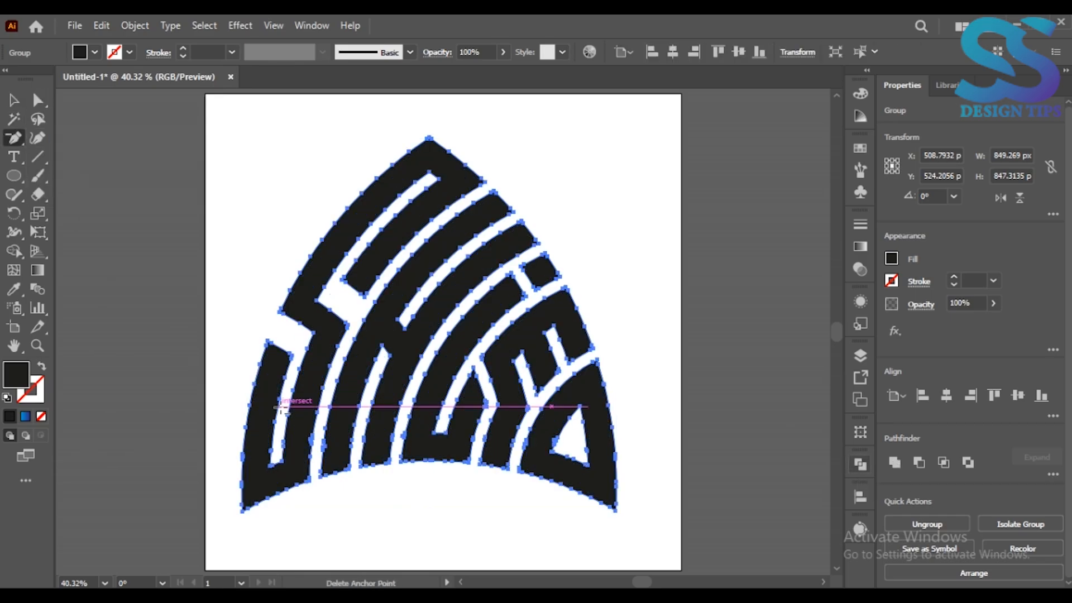
{"action": "left_click", "coordinate": [310, 439]}
{"action": "key", "text": "ctrl+1"}
{"action": "left_click", "coordinate": [441, 341]}
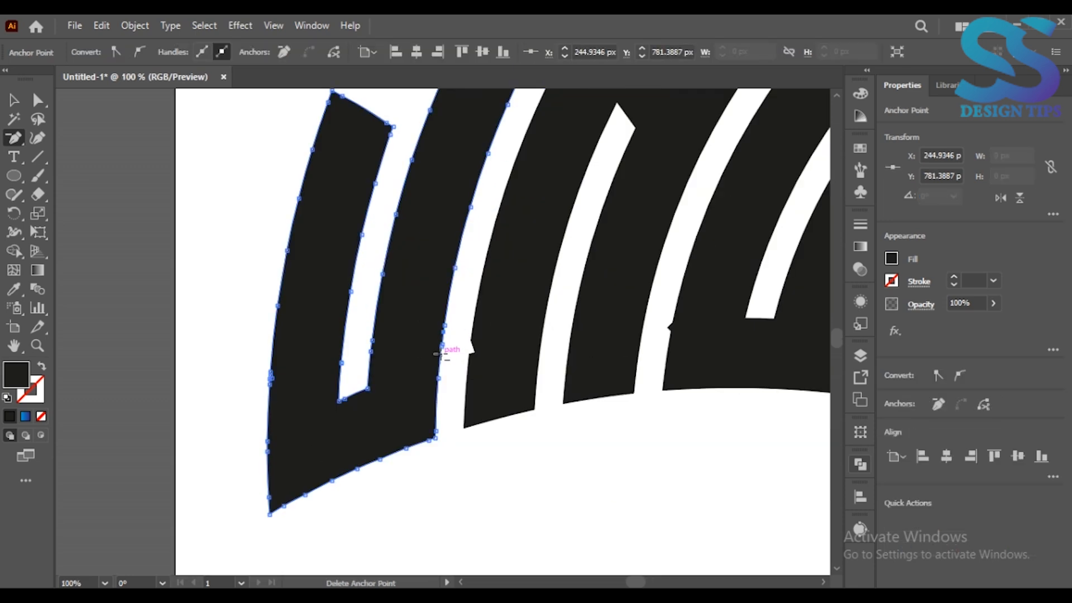
Delete the protruding anchor point on the left edge of the H letter's left leg
{"action": "left_click", "coordinate": [38, 100]}
{"action": "left_click", "coordinate": [510, 318]}
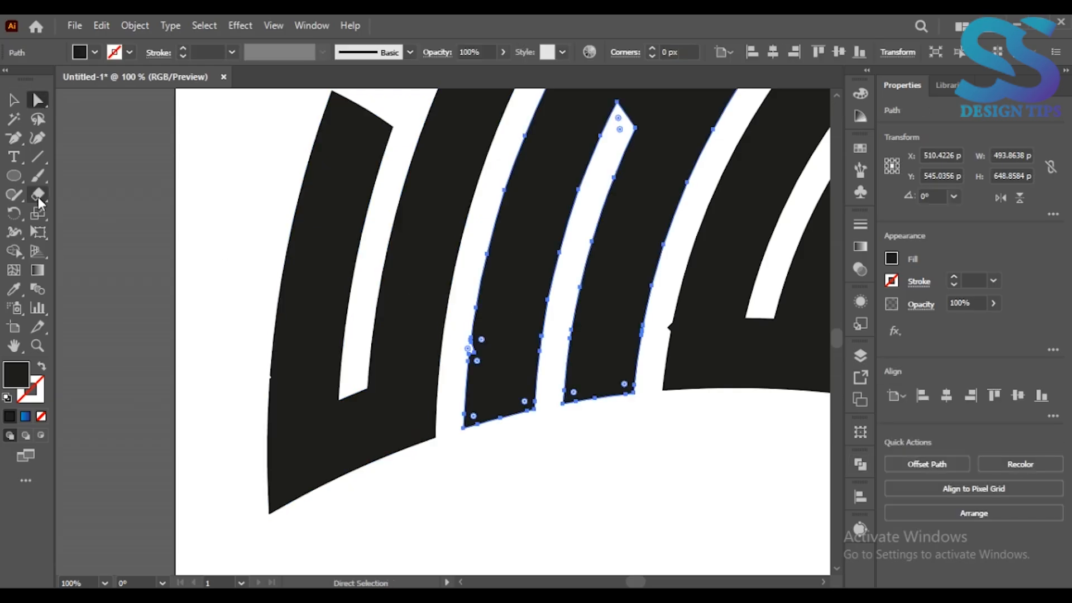
{"action": "left_click", "coordinate": [14, 138]}
{"action": "left_click", "coordinate": [473, 354]}
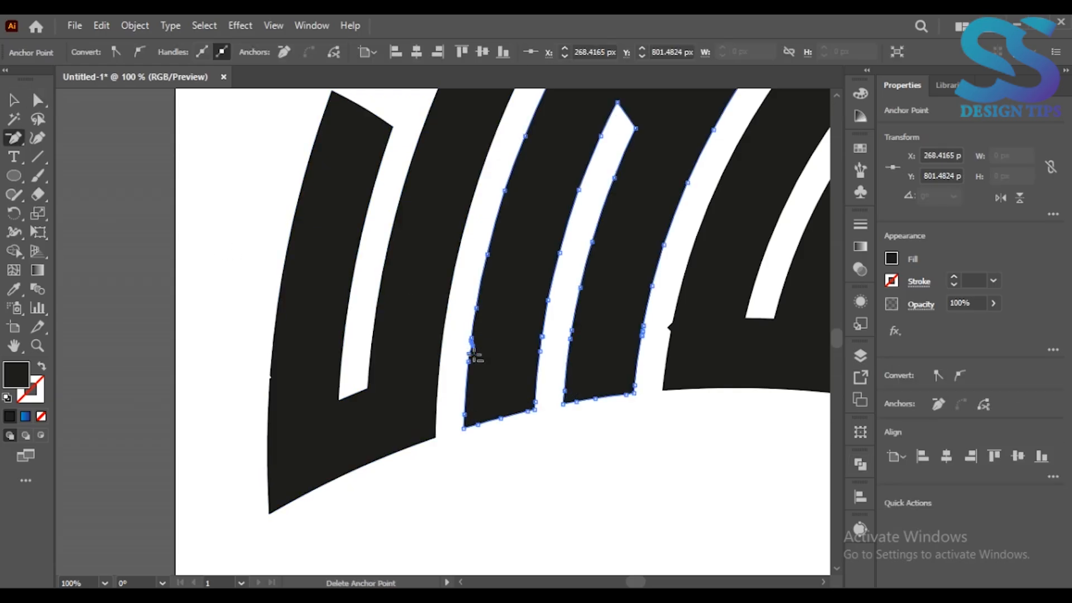
Delete the protruding anchor point on the left edge of the hooked letter beside the H
{"action": "left_click", "coordinate": [38, 99]}
{"action": "left_click", "coordinate": [669, 328]}
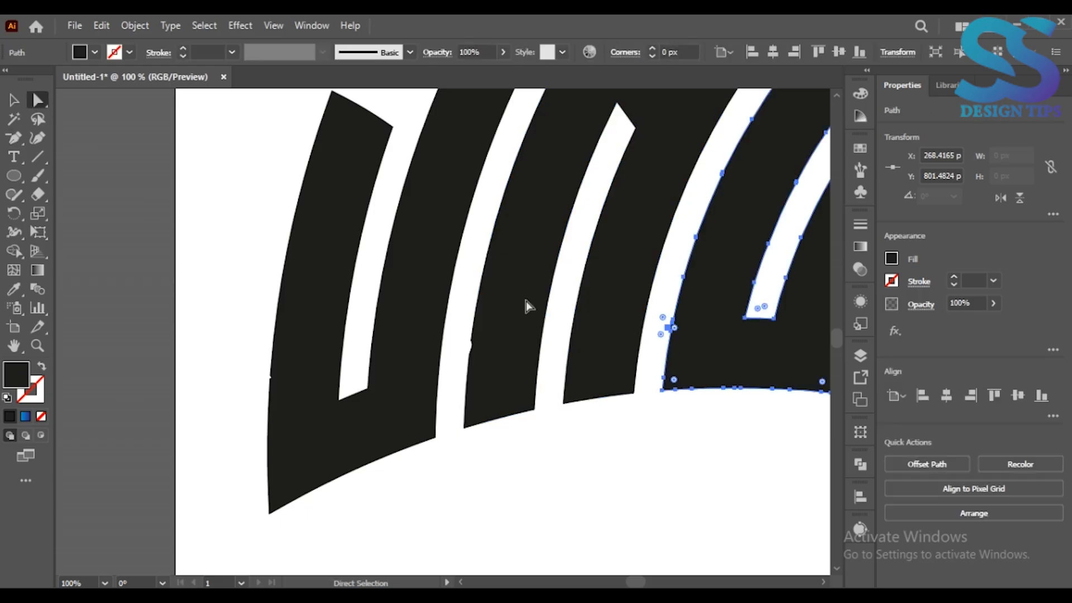
{"action": "left_click", "coordinate": [14, 138]}
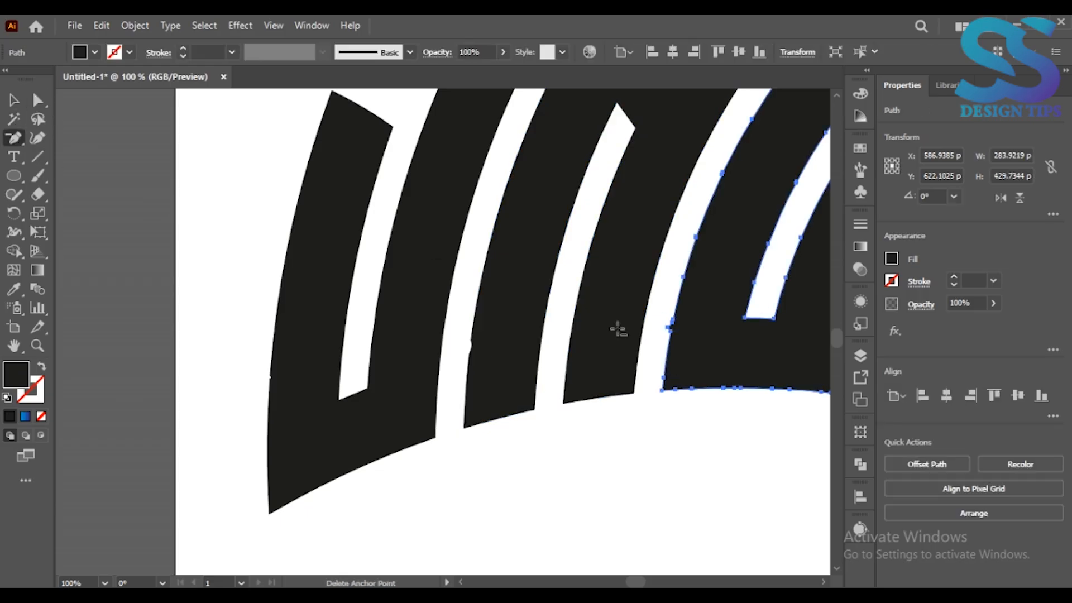
{"action": "left_click", "coordinate": [665, 328]}
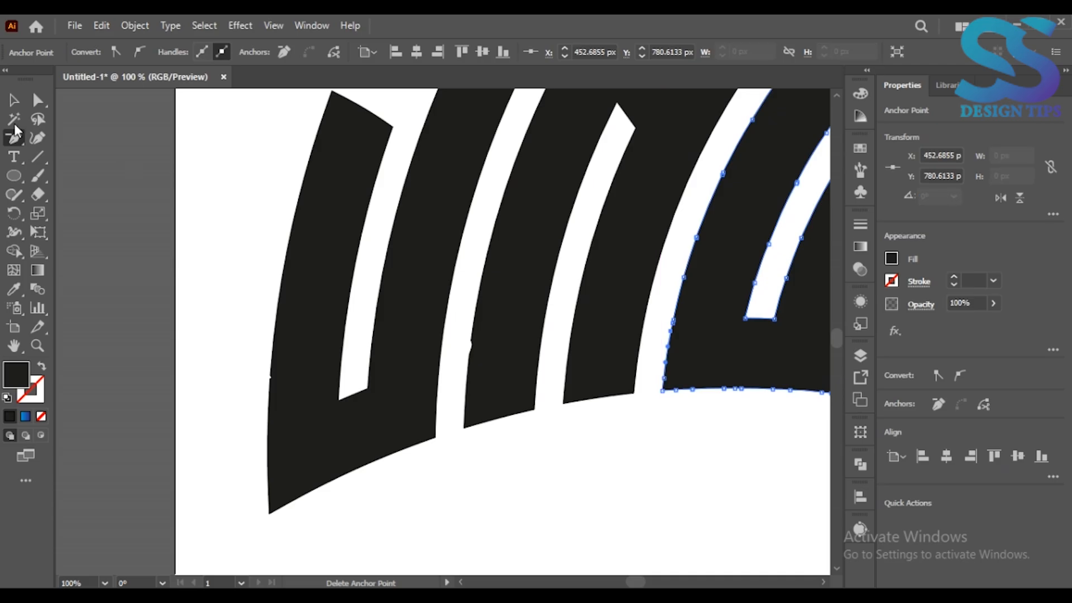
Centre the whole lettering group horizontally and vertically on the artboard
{"action": "left_click", "coordinate": [14, 99]}
{"action": "left_click", "coordinate": [200, 251]}
{"action": "key", "text": "ctrl+0"}
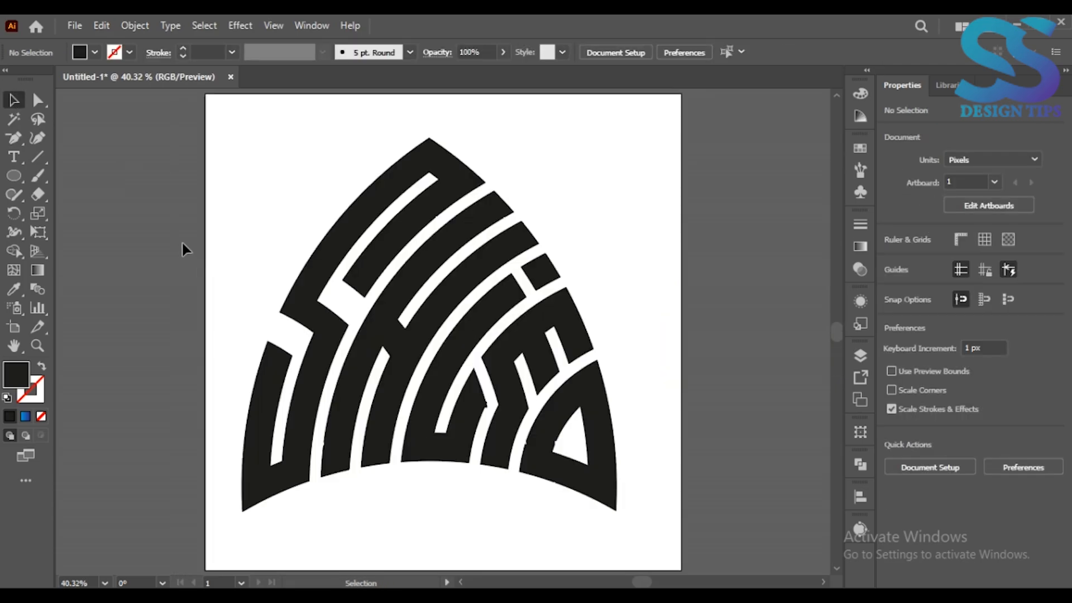
{"action": "left_click", "coordinate": [413, 366]}
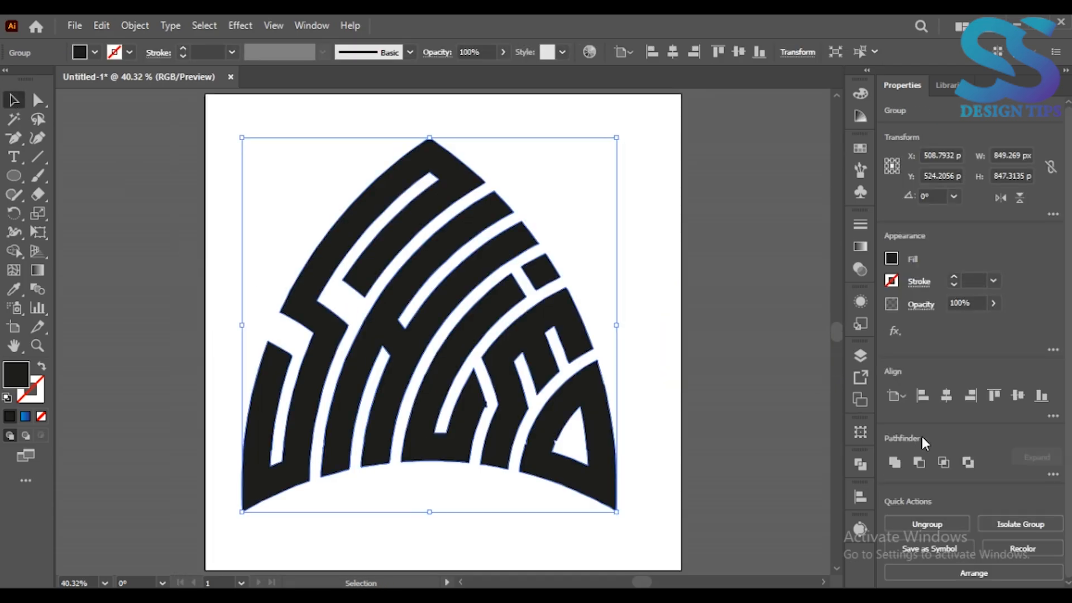
{"action": "left_click", "coordinate": [948, 394]}
{"action": "left_click", "coordinate": [1015, 395]}
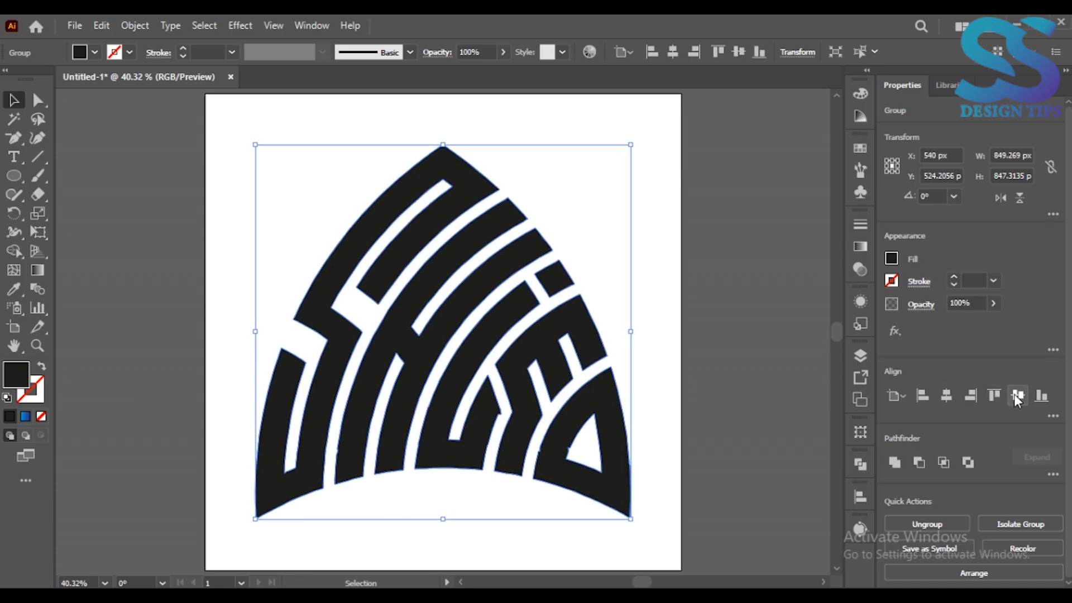
Fill the lettering with the White, Black linear gradient and recolour its starting stop to bright blue
{"action": "left_click", "coordinate": [858, 249]}
{"action": "left_click", "coordinate": [696, 248]}
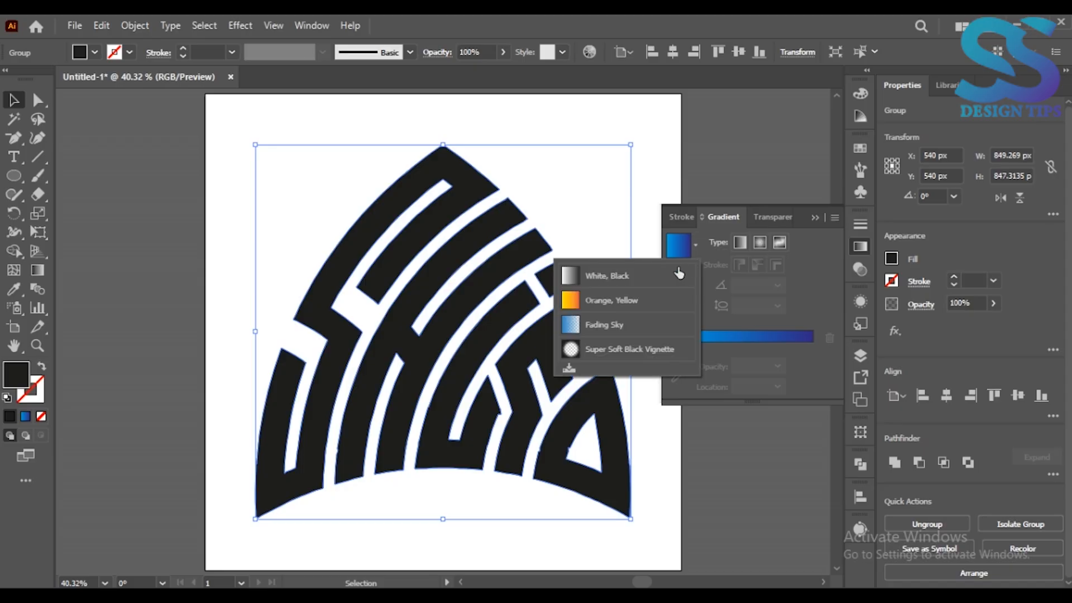
{"action": "left_click", "coordinate": [679, 270]}
{"action": "left_click", "coordinate": [675, 346]}
{"action": "double_click", "coordinate": [674, 346]}
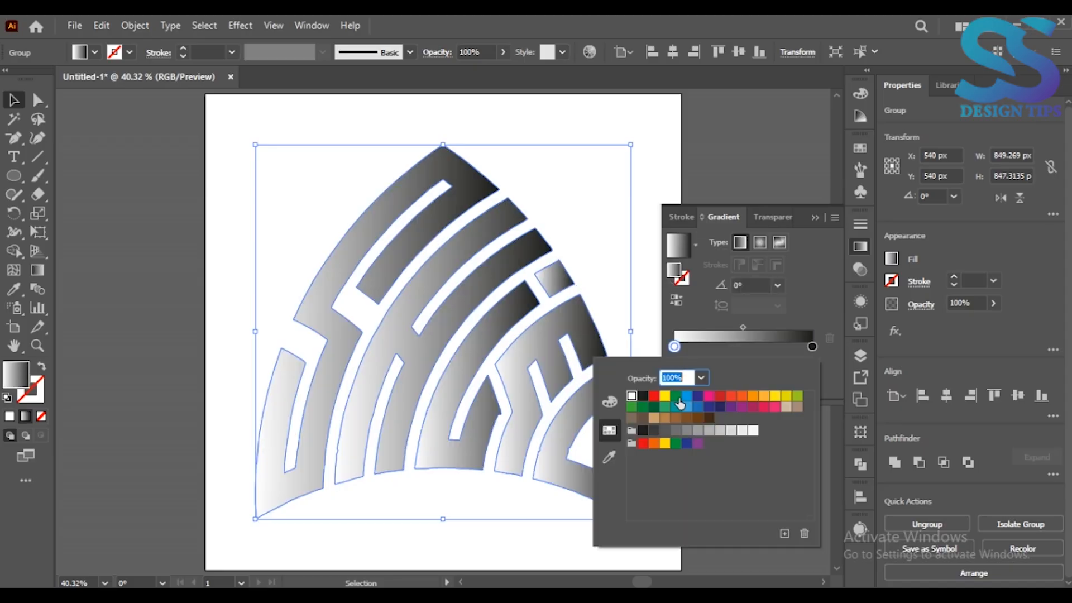
{"action": "left_click", "coordinate": [687, 397]}
Recolour the ending stop of the lettering's gradient to dark indigo blue
{"action": "left_click", "coordinate": [811, 346]}
{"action": "double_click", "coordinate": [812, 347]}
{"action": "left_click", "coordinate": [698, 397]}
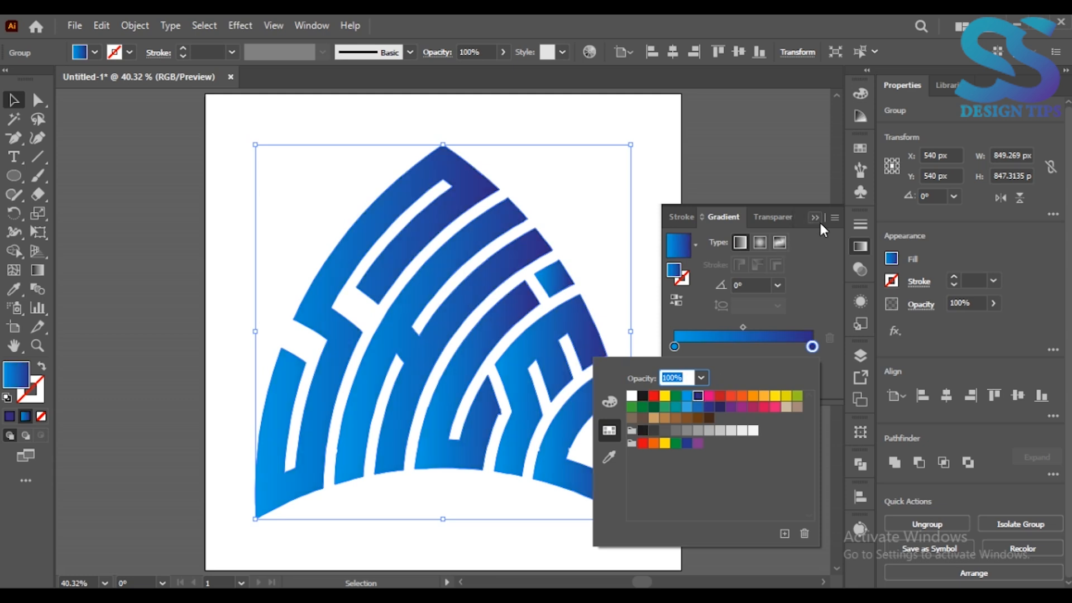
{"action": "left_click", "coordinate": [819, 220]}
{"action": "left_click", "coordinate": [819, 216]}
Delete the stray anchor points forming the bump on the right edge of the L's short upturned arm, and deselect the artwork
{"action": "key", "text": "ctrl+plus"}
{"action": "key", "text": "ctrl+plus"}
{"action": "key", "text": "ctrl+plus"}
{"action": "key", "text": "ctrl+plus"}
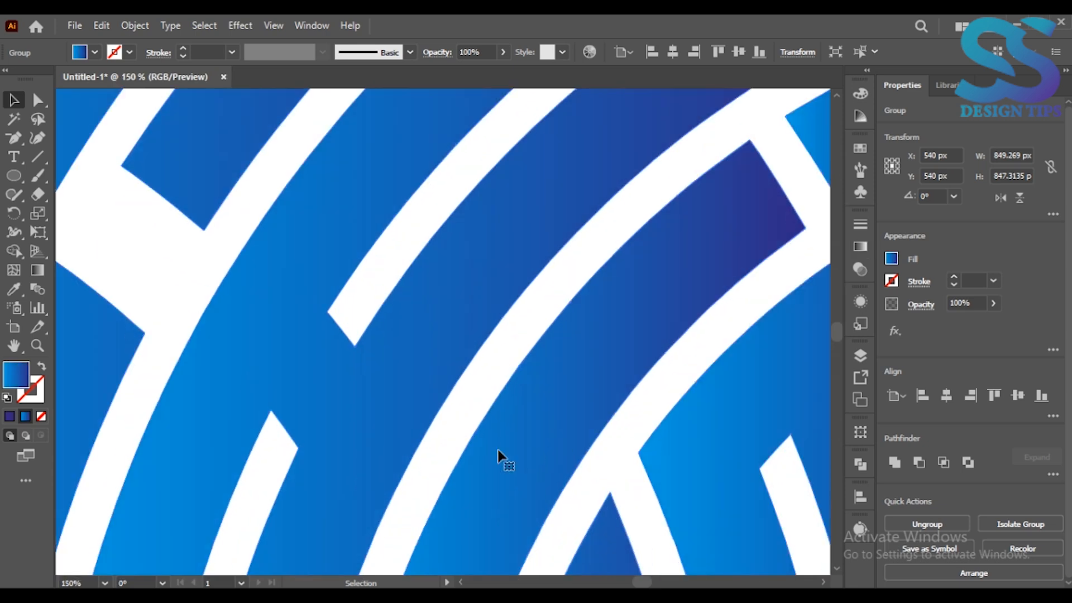
{"action": "key", "text": "h"}
{"action": "left_click_drag", "start_coordinate": [444, 372], "coordinate": [372, 230]}
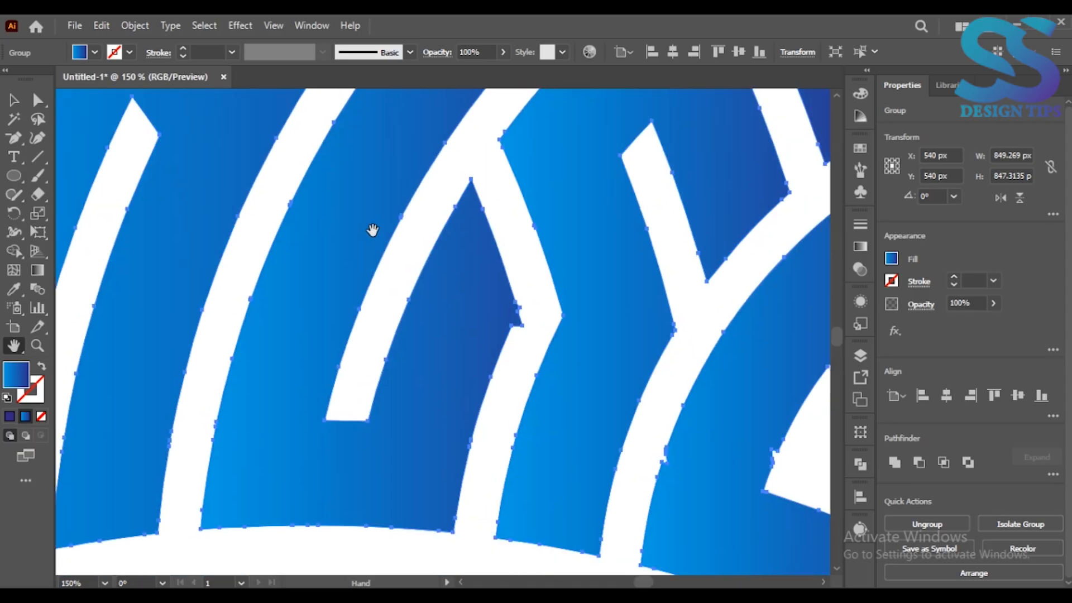
{"action": "left_click", "coordinate": [11, 138]}
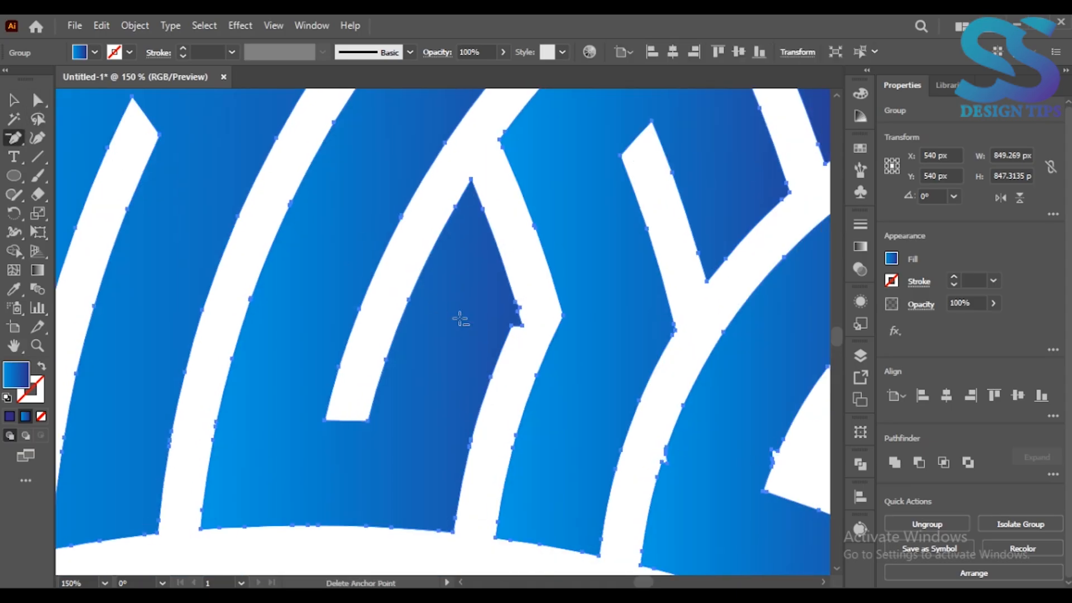
{"action": "left_click", "coordinate": [523, 326]}
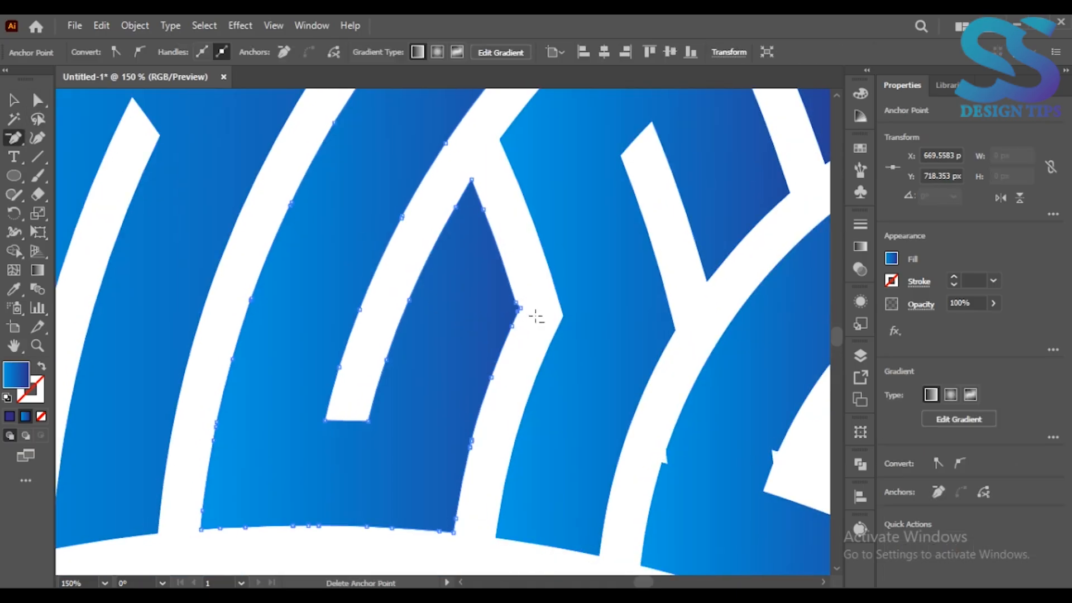
{"action": "left_click", "coordinate": [516, 301]}
{"action": "key", "text": "ctrl+0"}
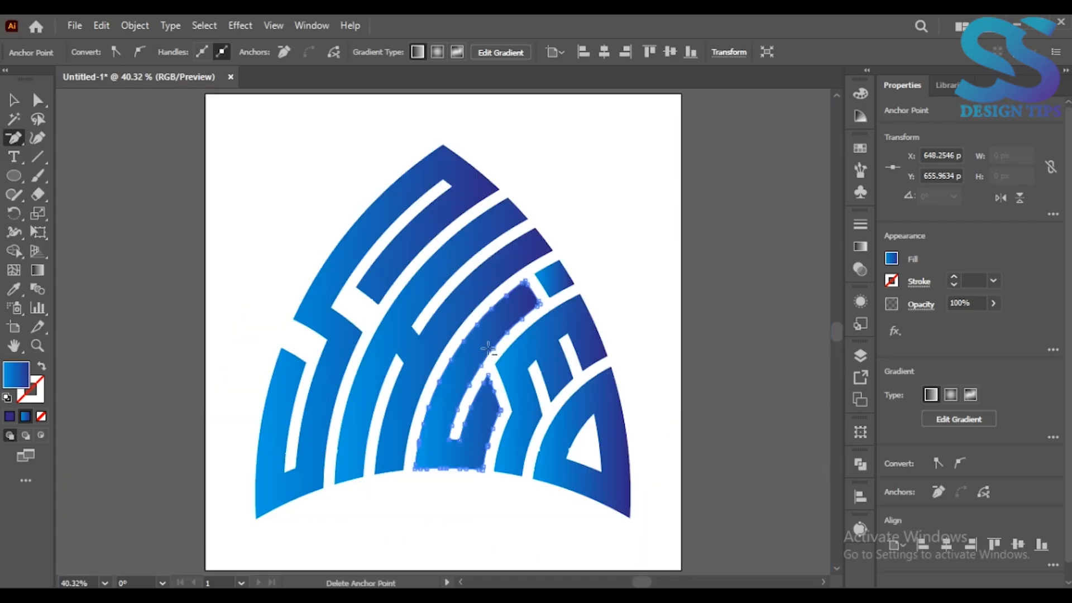
{"action": "left_click", "coordinate": [14, 100]}
{"action": "left_click", "coordinate": [383, 342]}
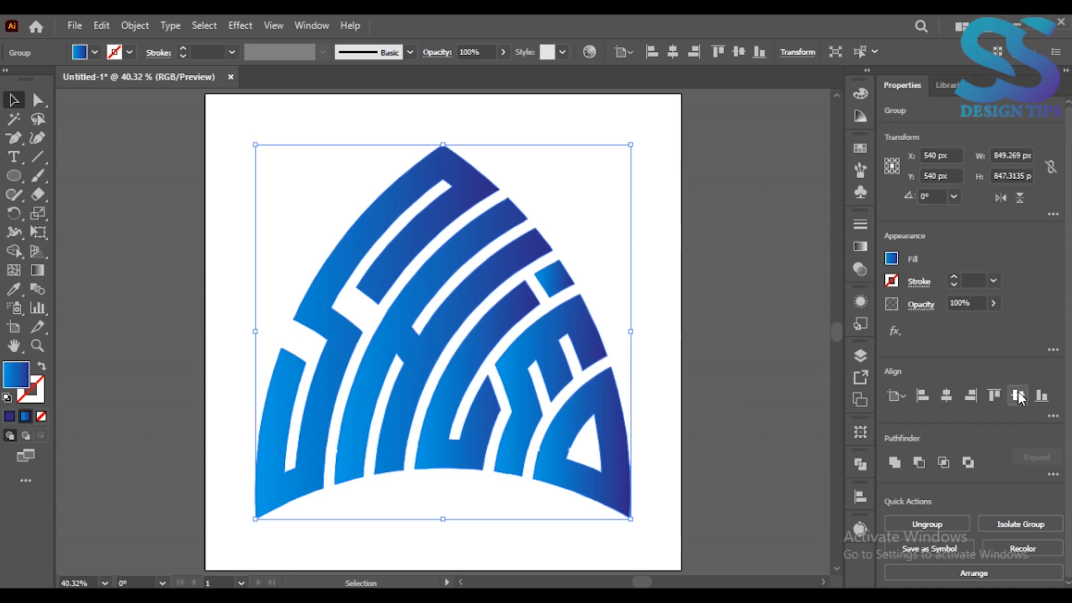
{"action": "left_click", "coordinate": [754, 384]}
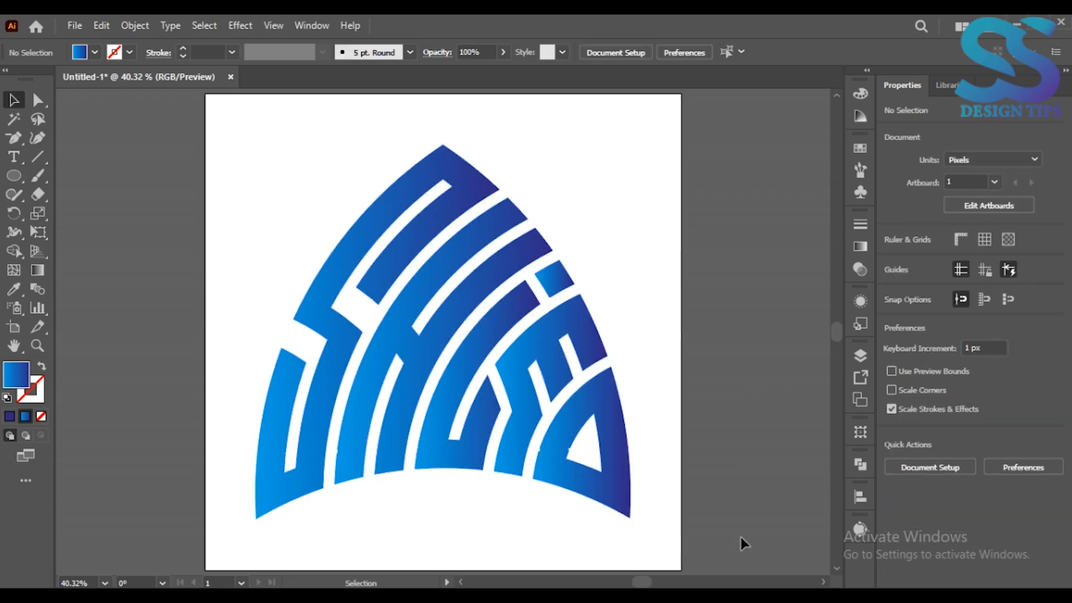